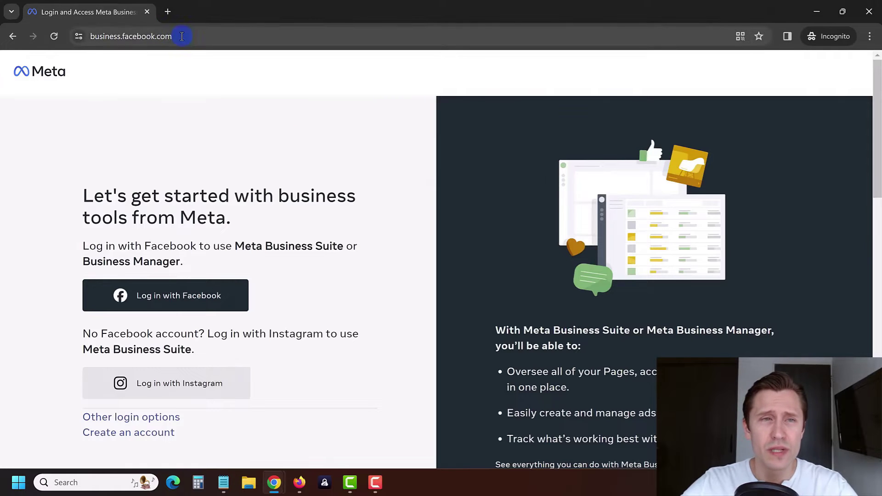
# - Switch to the Business Manager window and open Business settings to its People page
pyautogui.moveTo(182, 36); pyautogui.dragTo(98, 44)
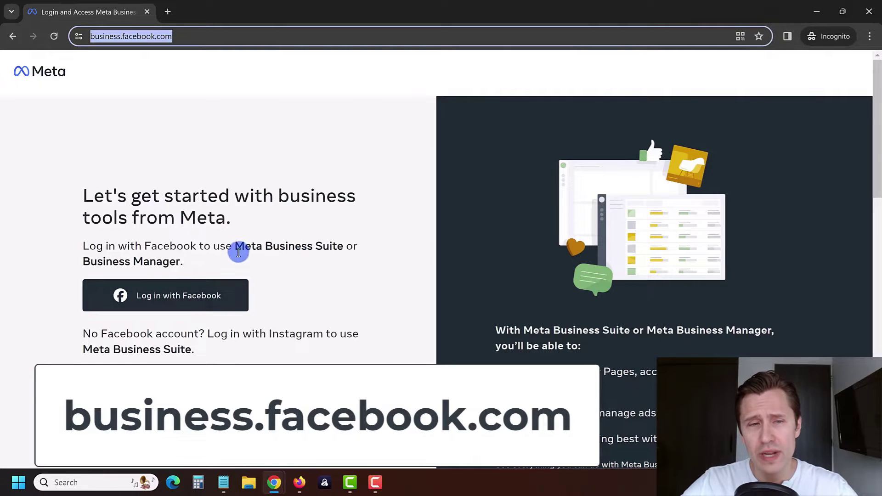
pyautogui.moveTo(104, 259); pyautogui.dragTo(143, 260)
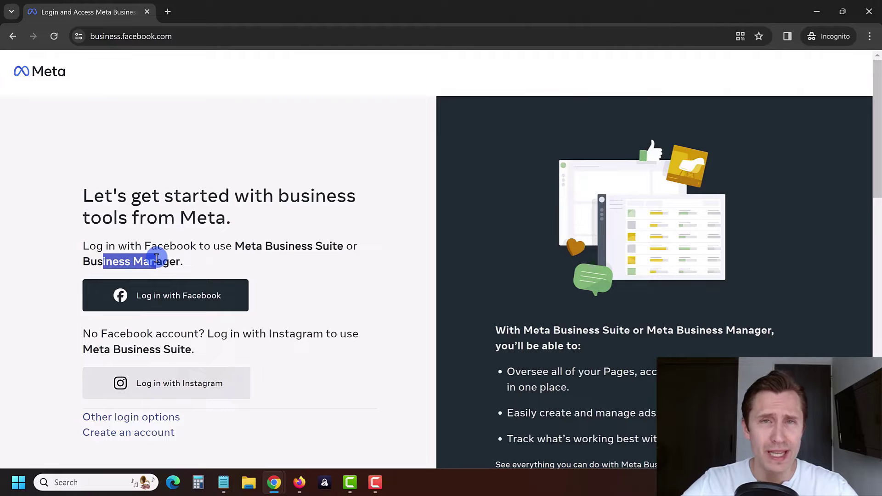
pyautogui.click(275, 487)
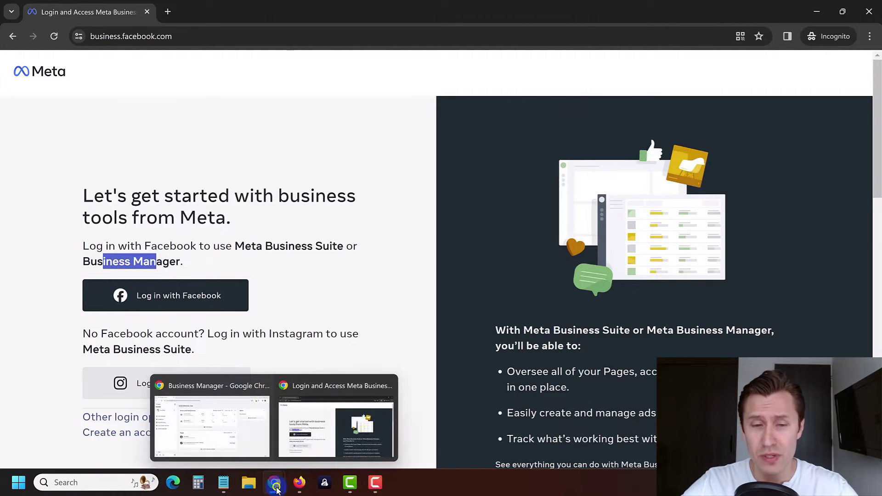
pyautogui.click(236, 425)
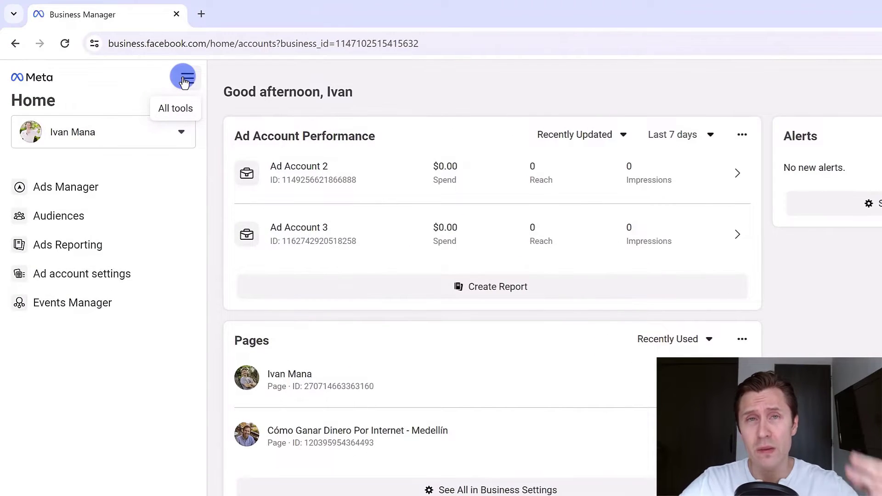
pyautogui.click(185, 79)
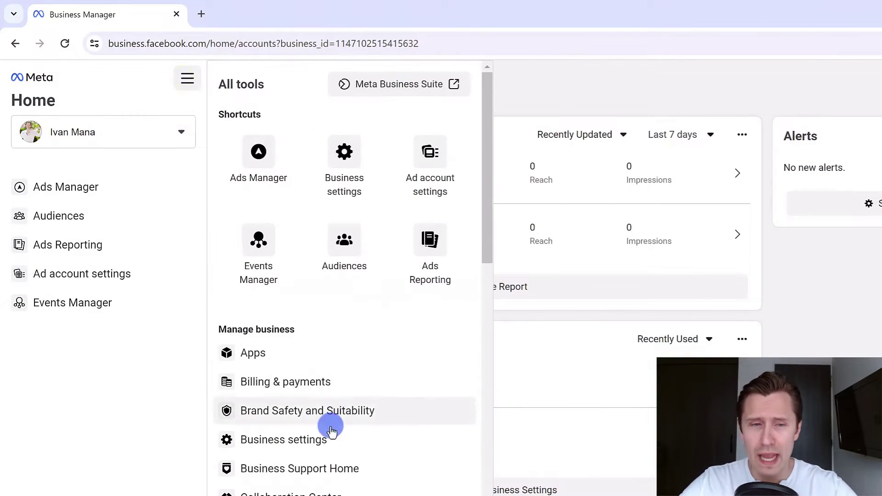
pyautogui.click(282, 441)
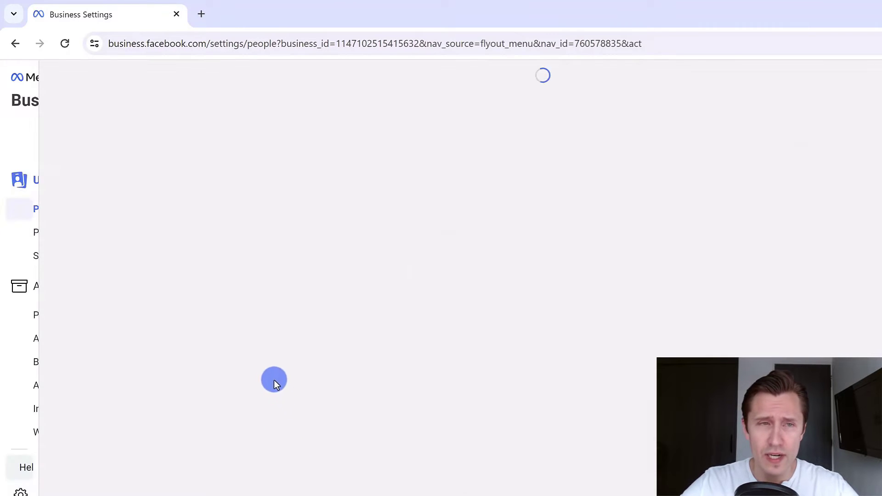
pyautogui.scroll(-6, 151, 332)
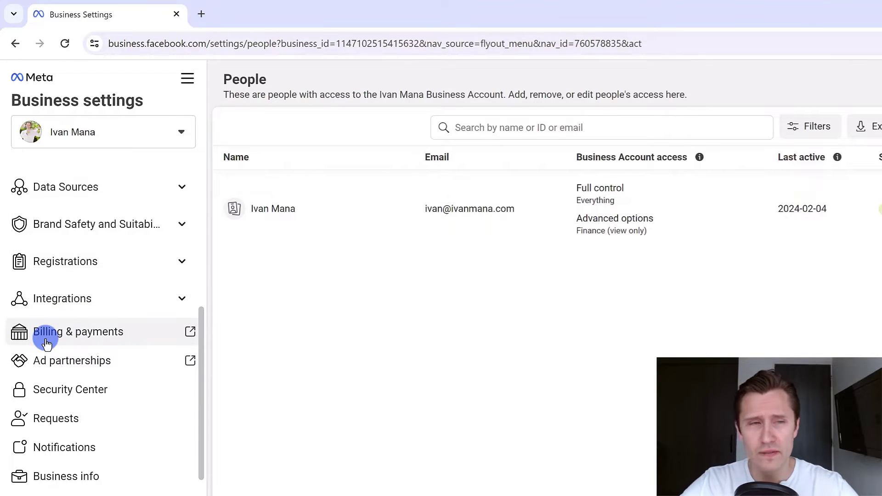
pyautogui.scroll(5, 46, 342)
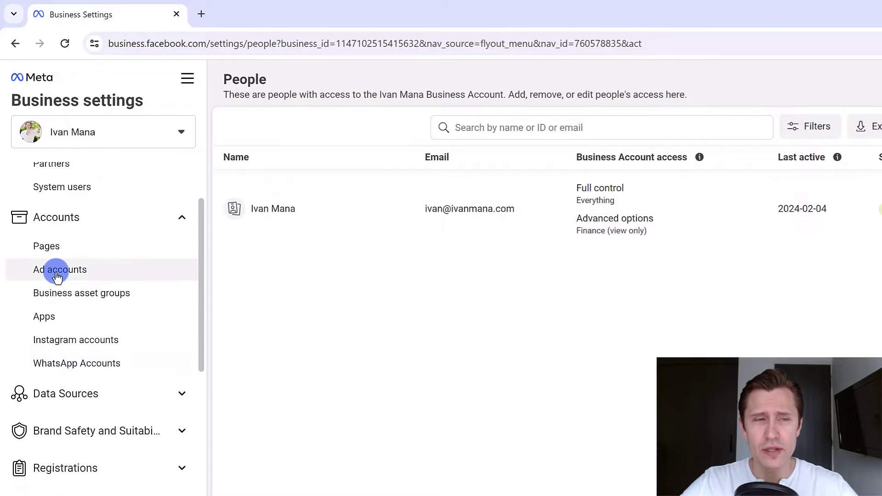
# - Review the business's Ad accounts section and its Add options
pyautogui.click(56, 275)
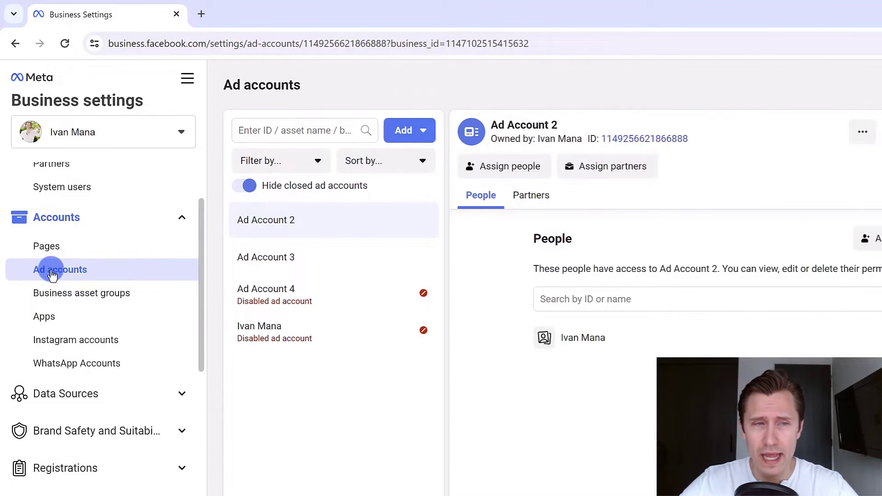
pyautogui.click(415, 130)
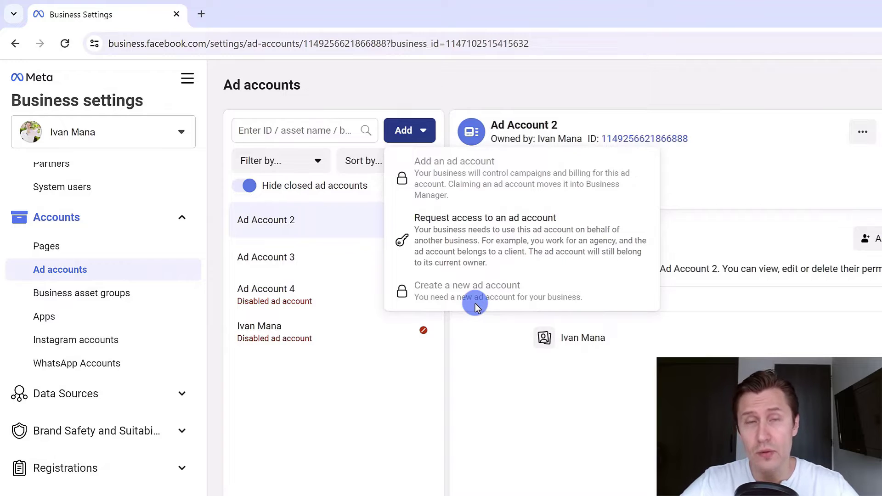
pyautogui.click(470, 402)
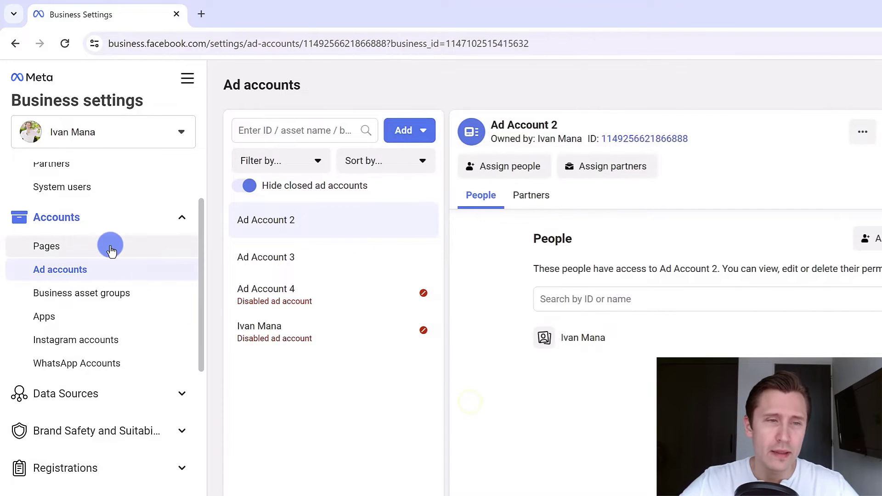
# - Show the Pages section, listing two Pages, and check its Add options
pyautogui.click(112, 249)
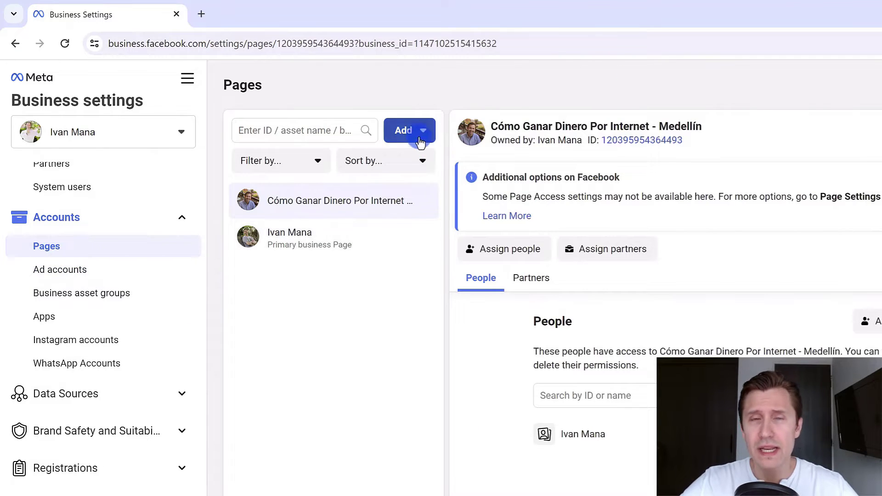
pyautogui.click(409, 130)
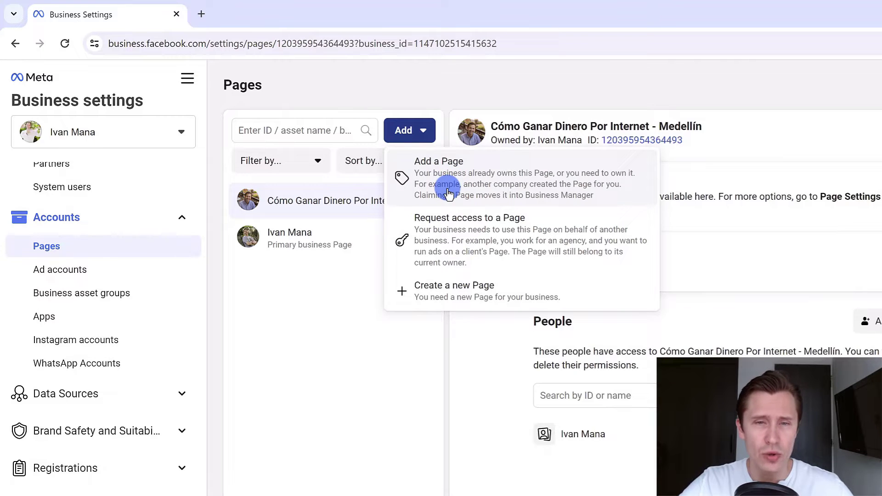
pyautogui.click(445, 366)
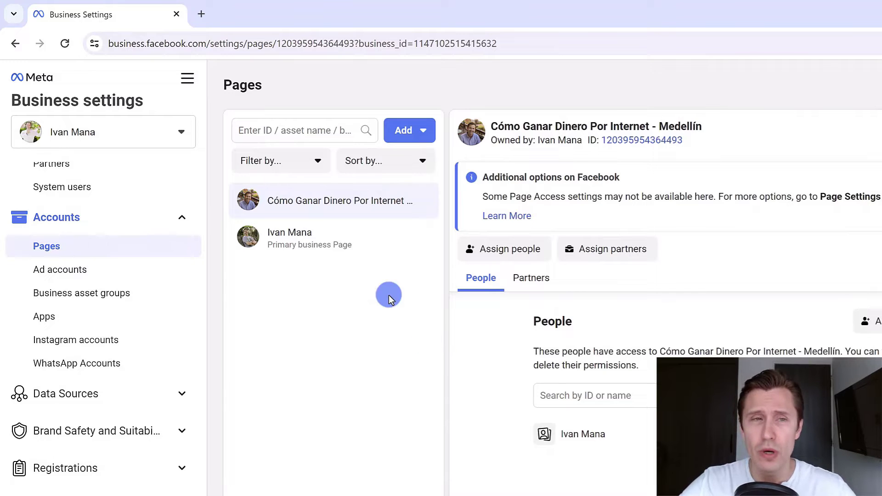
# - Go to Ads Manager and start a Traffic-objective campaign using the Manual traffic campaign setup
pyautogui.click(189, 77)
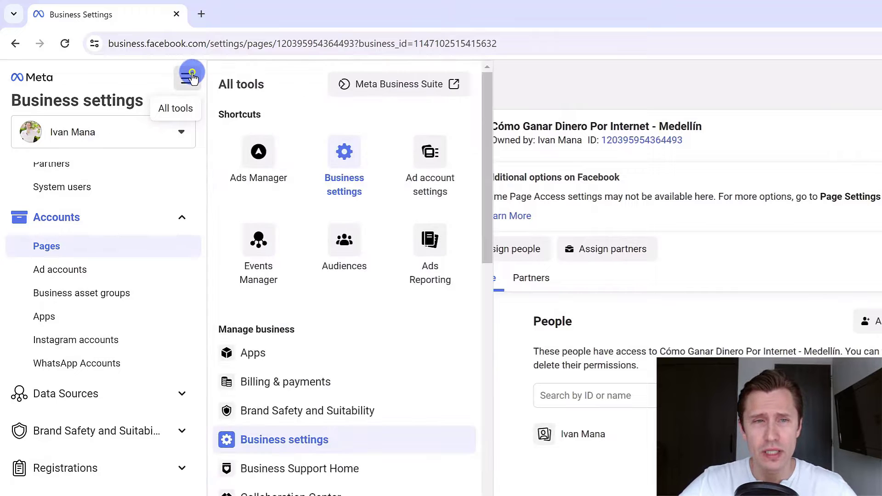
pyautogui.click(243, 157)
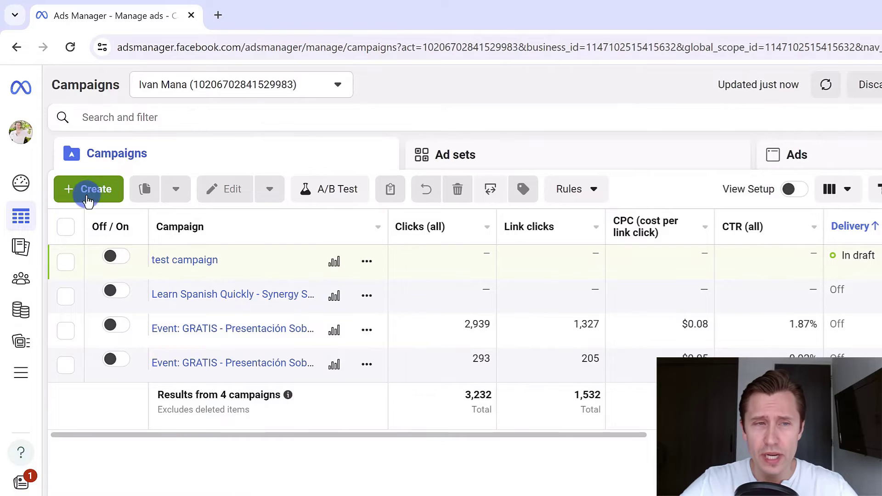
pyautogui.click(87, 198)
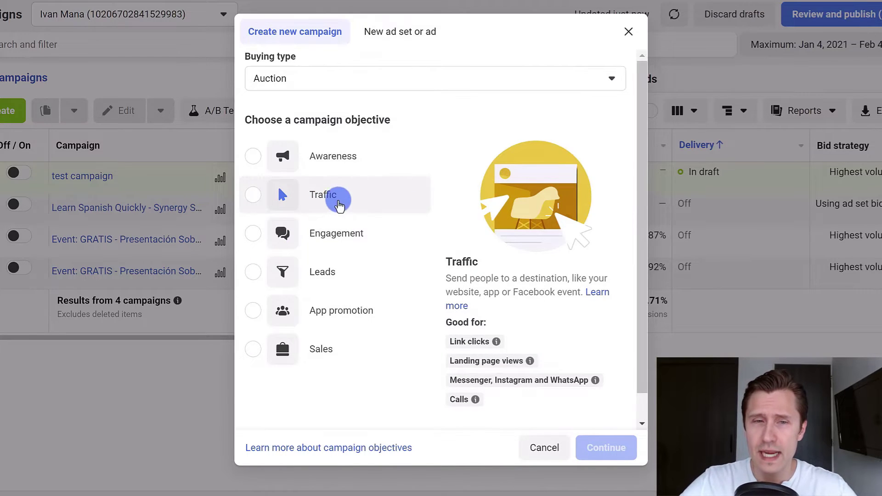
pyautogui.click(337, 205)
pyautogui.click(600, 446)
pyautogui.click(349, 303)
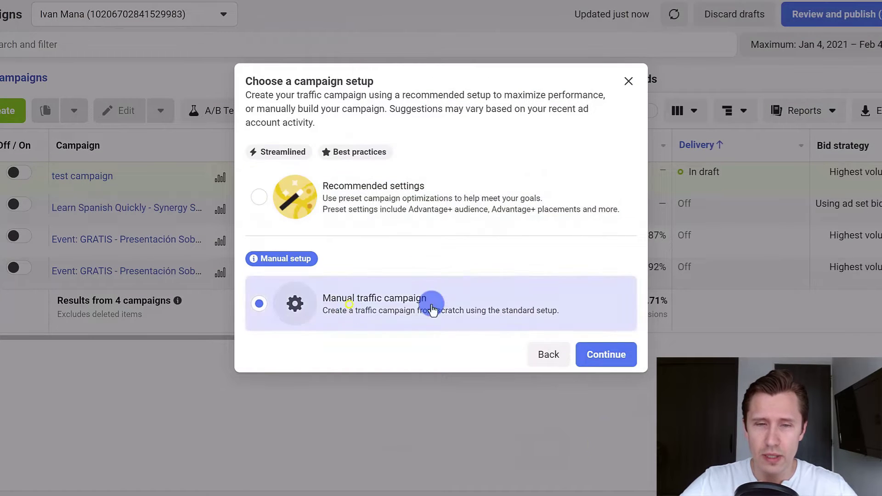
# - Create the campaign, name it 'Spanish Program', and review the special ad categories list
pyautogui.click(611, 352)
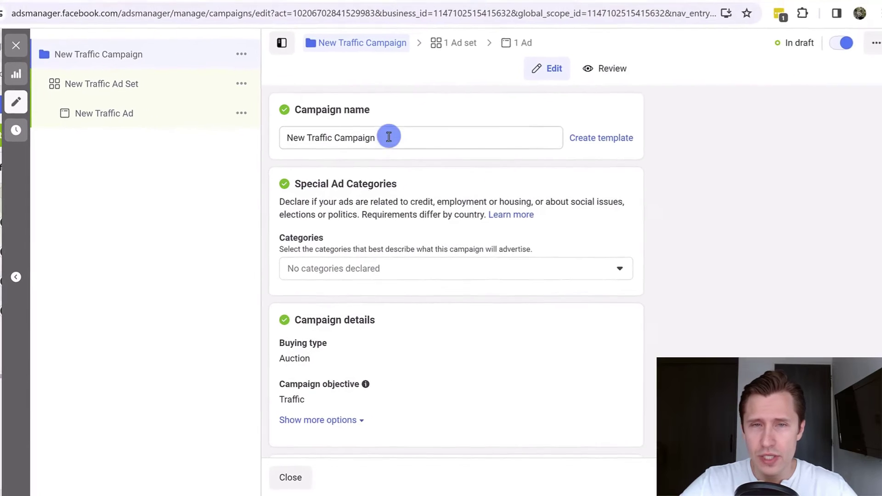
pyautogui.moveTo(389, 137); pyautogui.dragTo(250, 166)
pyautogui.write('Spa')
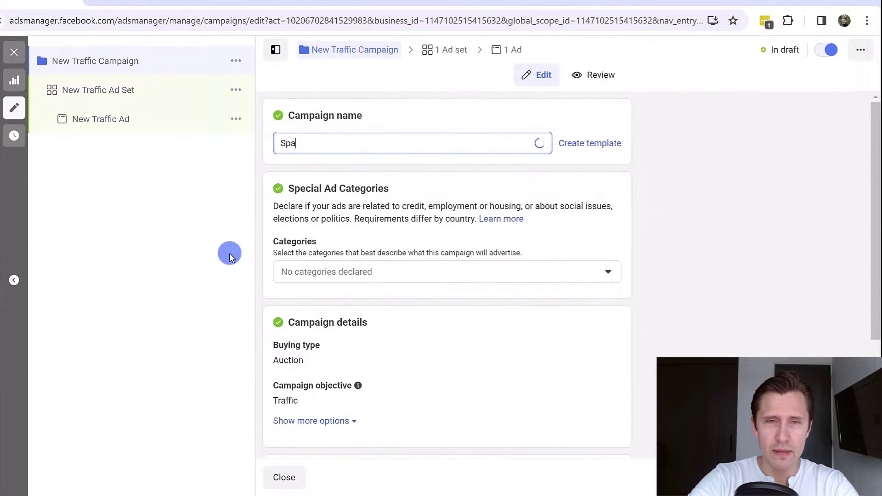
pyautogui.write('nish Program')
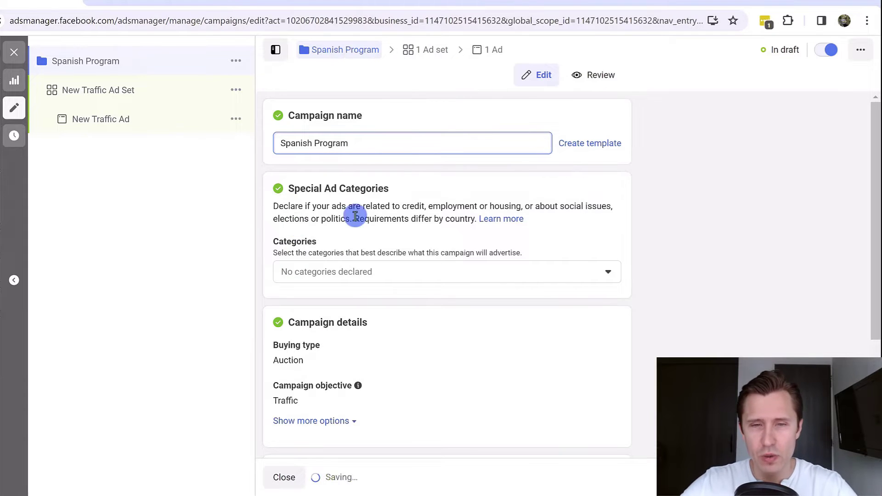
pyautogui.scroll(-1, 384, 195)
pyautogui.click(317, 210)
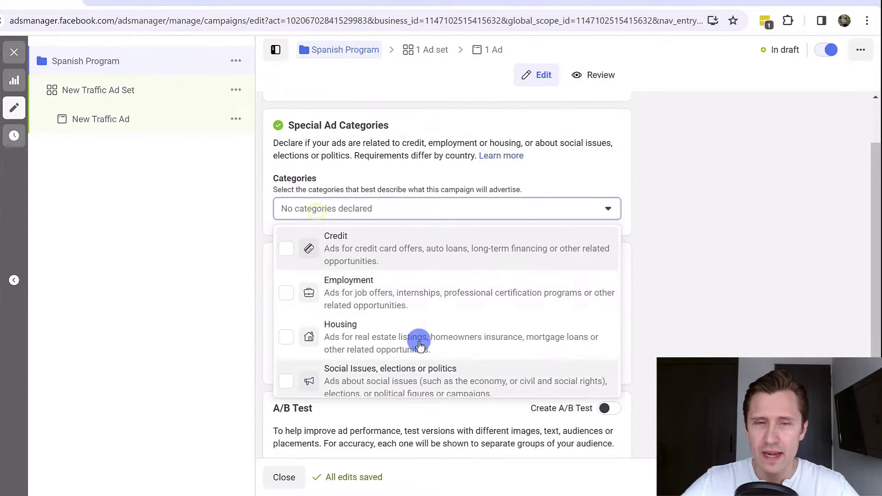
pyautogui.scroll(-1, 373, 282)
pyautogui.click(391, 166)
pyautogui.scroll(-2, 391, 175)
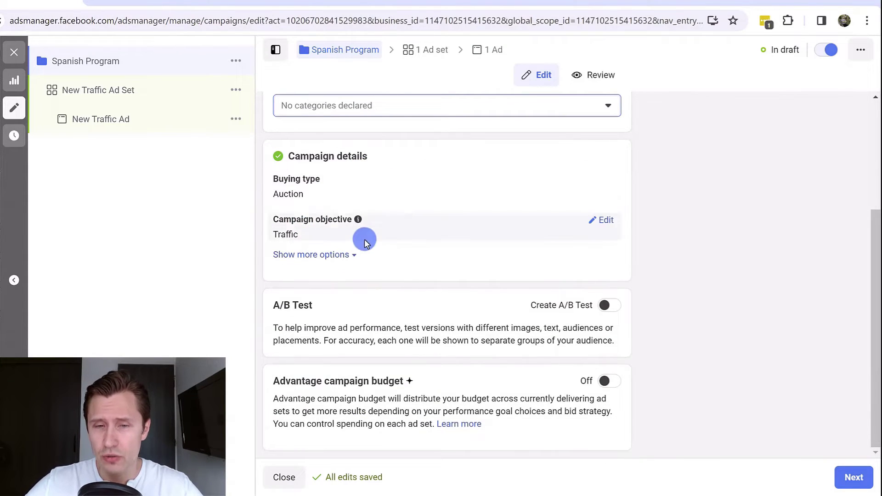
# - Turn on Advantage campaign budget with a $100 daily budget and confirm it
pyautogui.click(607, 382)
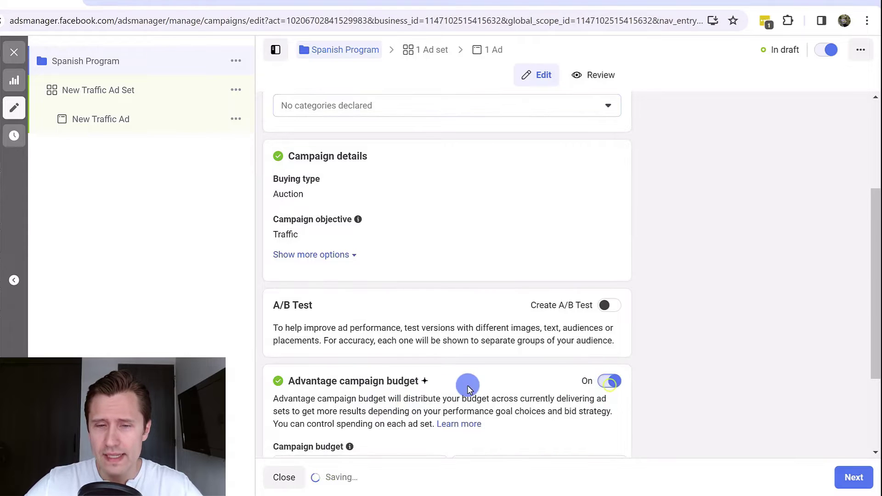
pyautogui.scroll(-3, 464, 385)
pyautogui.click(359, 341)
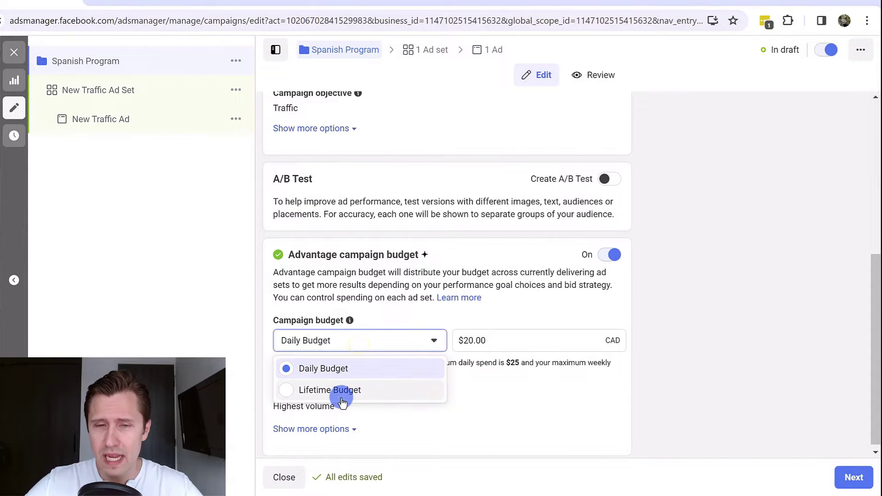
pyautogui.click(344, 390)
pyautogui.click(322, 316)
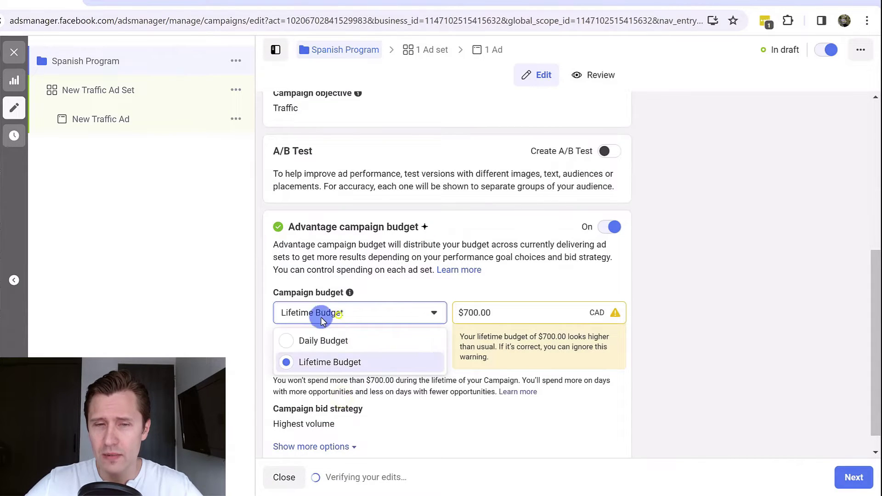
pyautogui.click(305, 340)
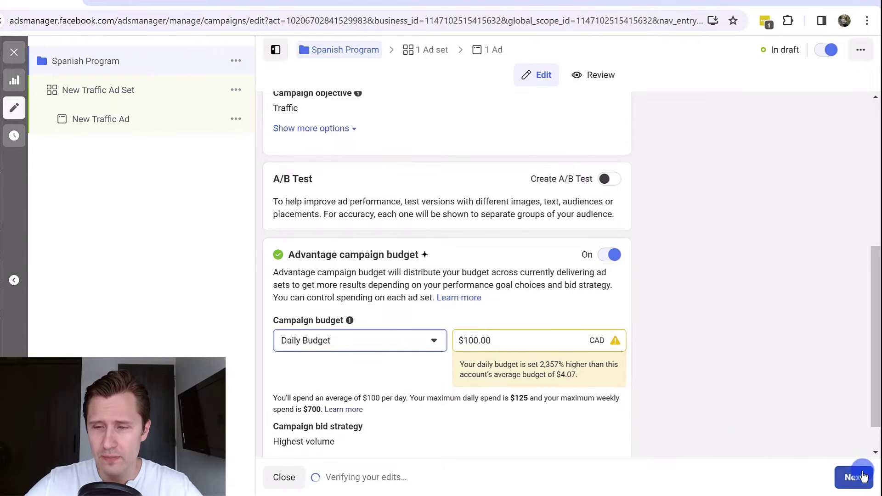
pyautogui.click(850, 477)
pyautogui.click(550, 243)
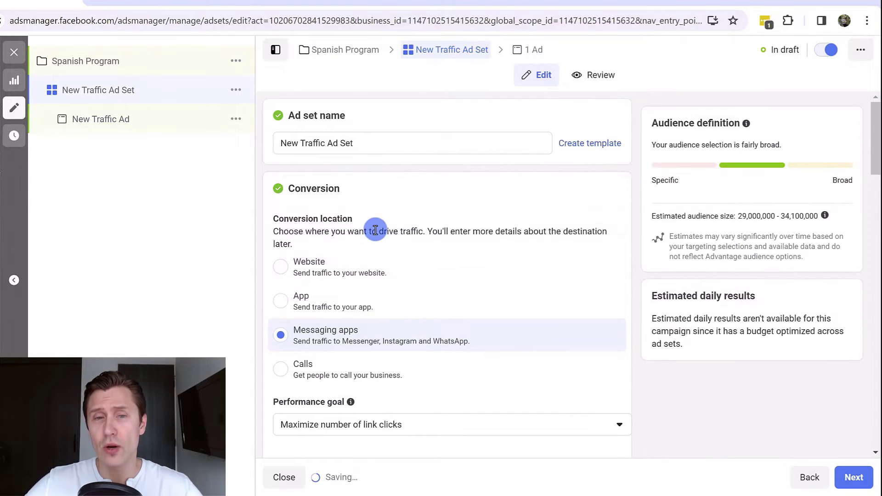
# - Rename the ad set 'Ad set 1' and set its conversion location to Website
pyautogui.moveTo(362, 143); pyautogui.dragTo(252, 144)
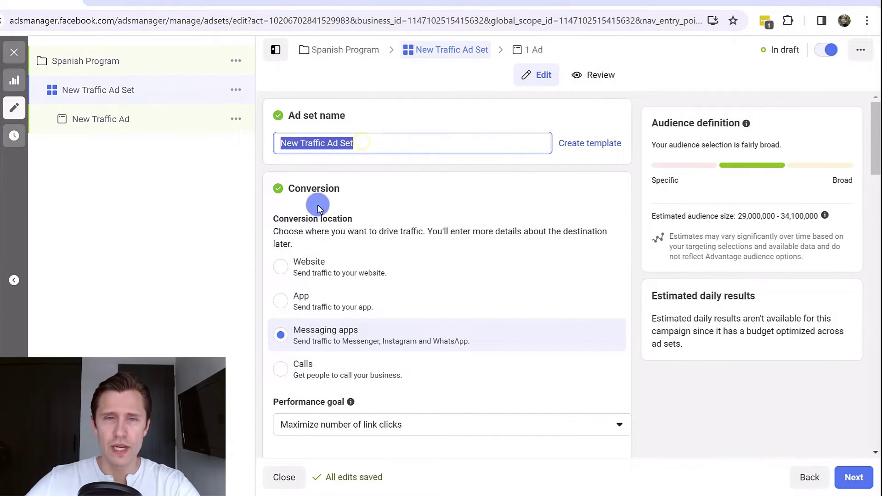
pyautogui.write('Ad set 1')
pyautogui.scroll(-1, 276, 271)
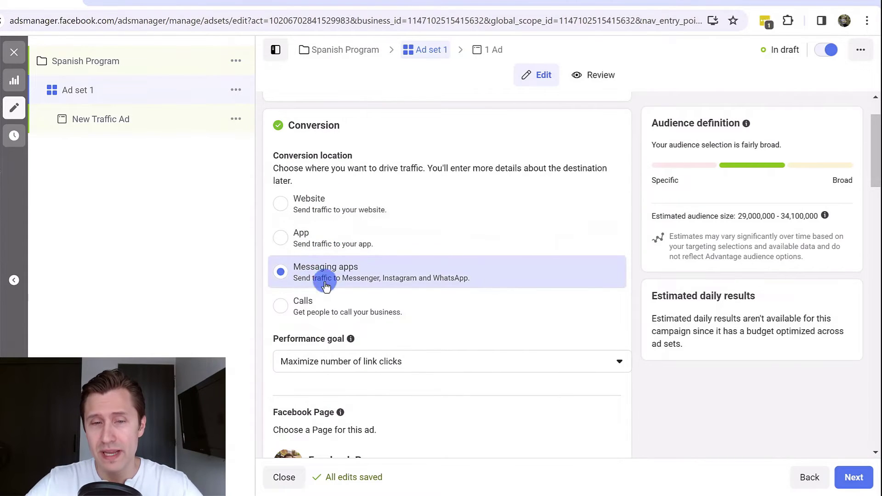
pyautogui.click(319, 203)
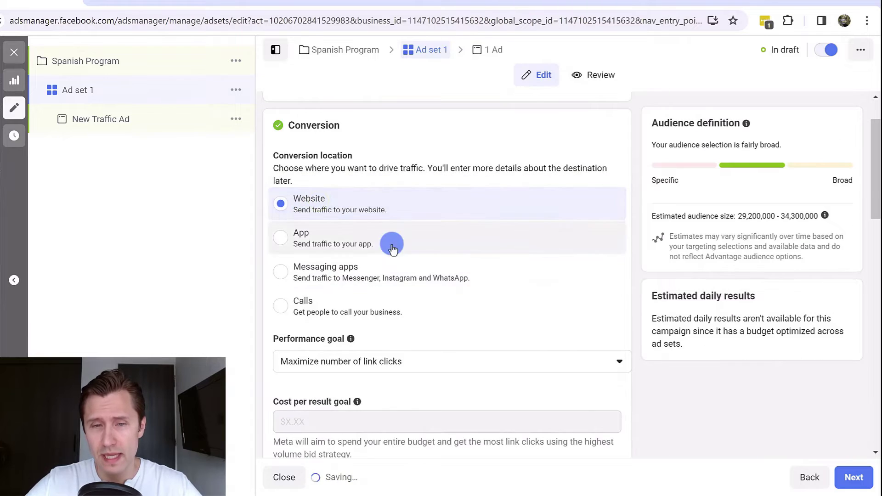
pyautogui.scroll(-3, 367, 206)
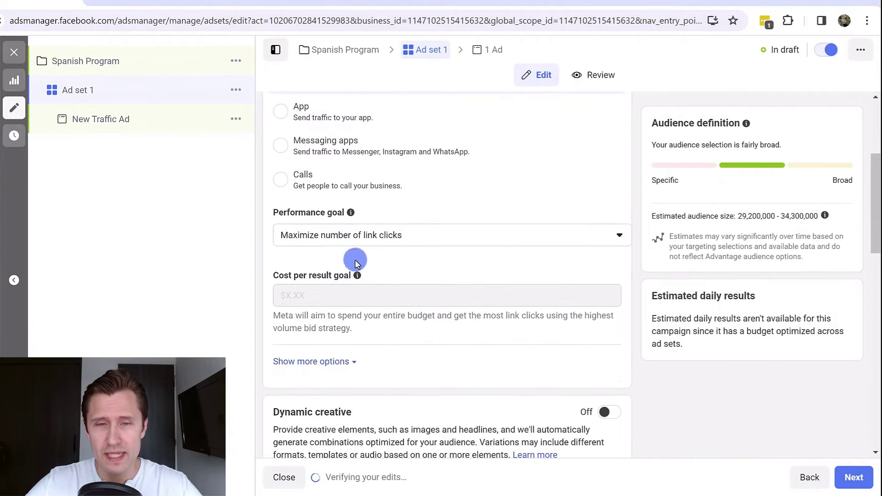
pyautogui.click(340, 235)
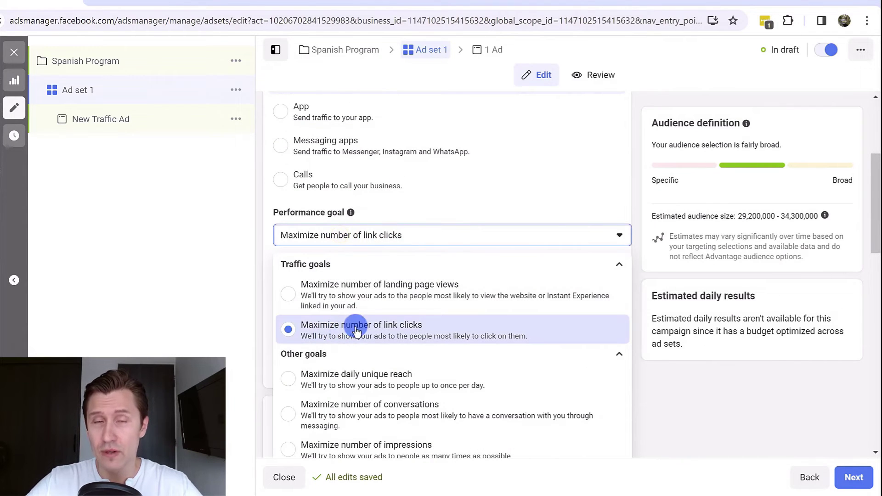
pyautogui.click(199, 290)
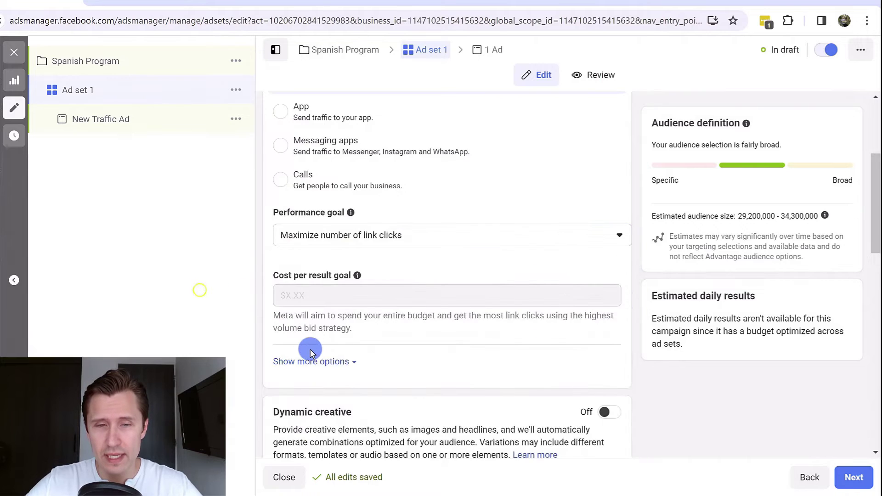
# - Set When you get charged to Link click (CPC) in the extra delivery options
pyautogui.click(301, 362)
pyautogui.scroll(-1, 404, 348)
pyautogui.click(599, 318)
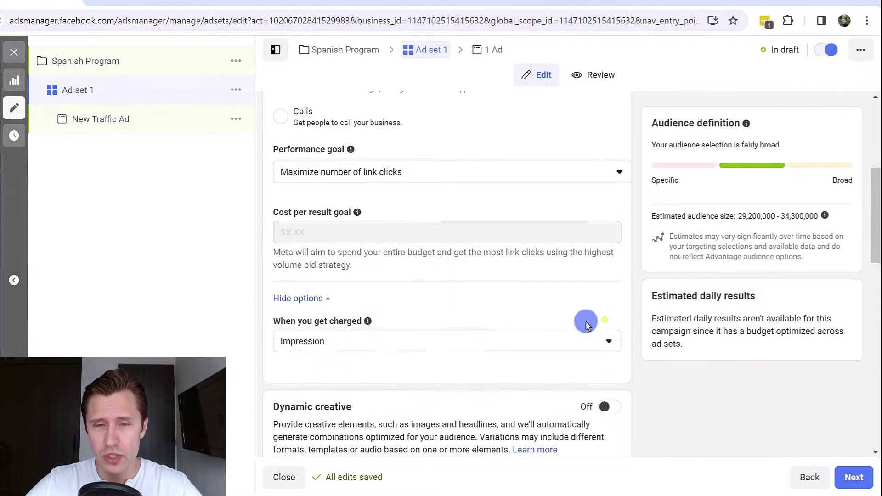
pyautogui.click(309, 342)
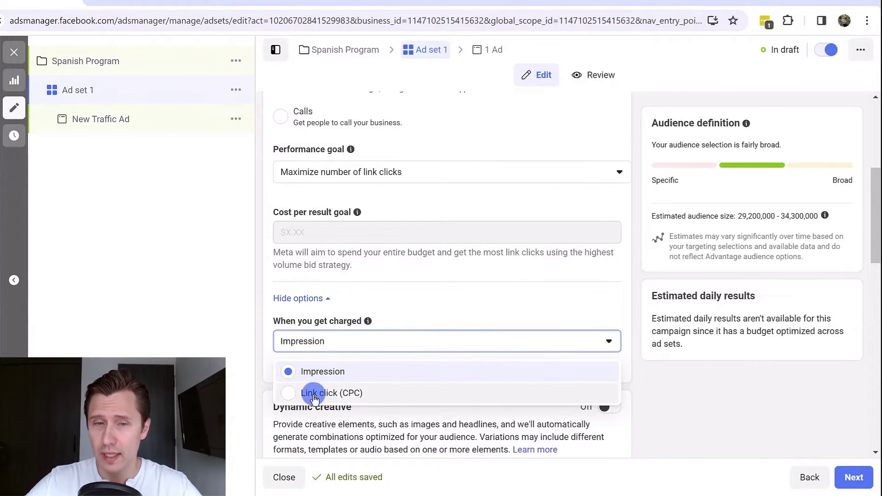
pyautogui.click(314, 395)
pyautogui.click(342, 343)
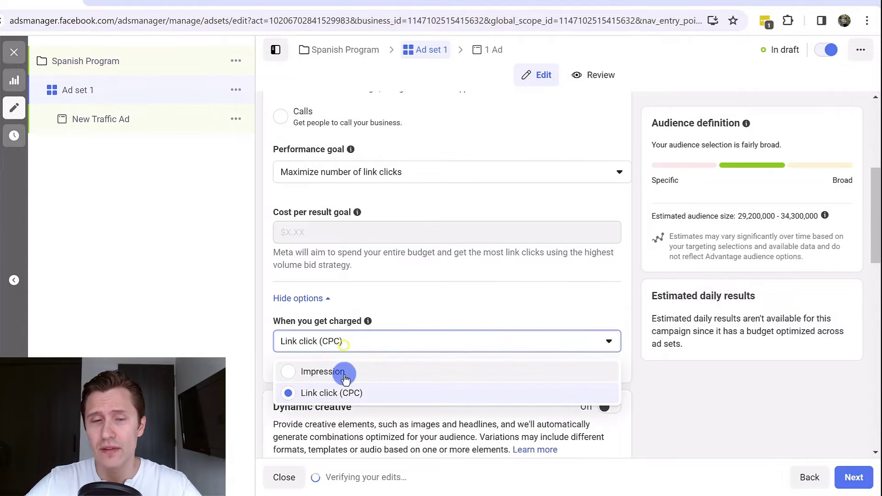
pyautogui.click(443, 289)
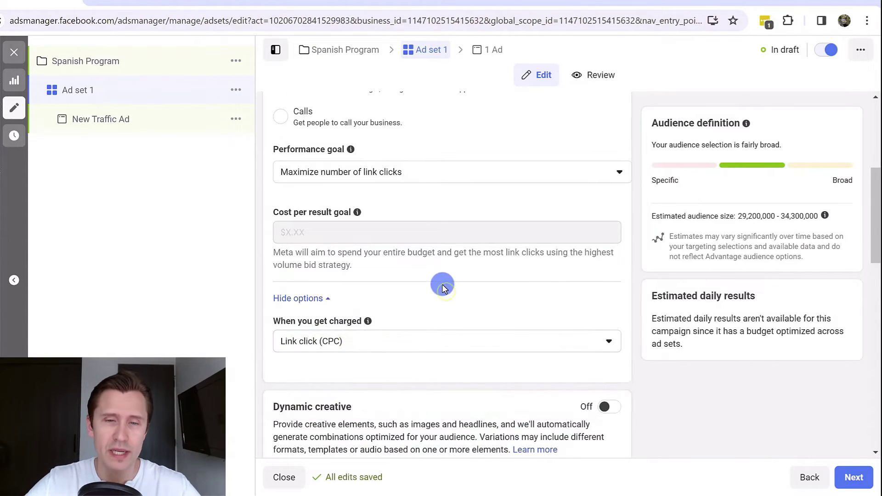
# - Expand the Advantage+ audience suggestion showing ages 18 - 65+, all genders, and Canada
pyautogui.scroll(-5, 441, 285)
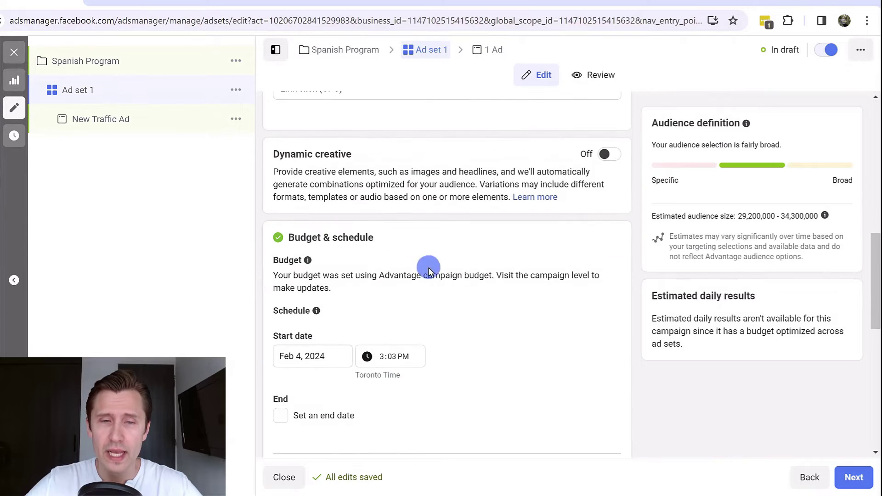
pyautogui.scroll(-1, 309, 305)
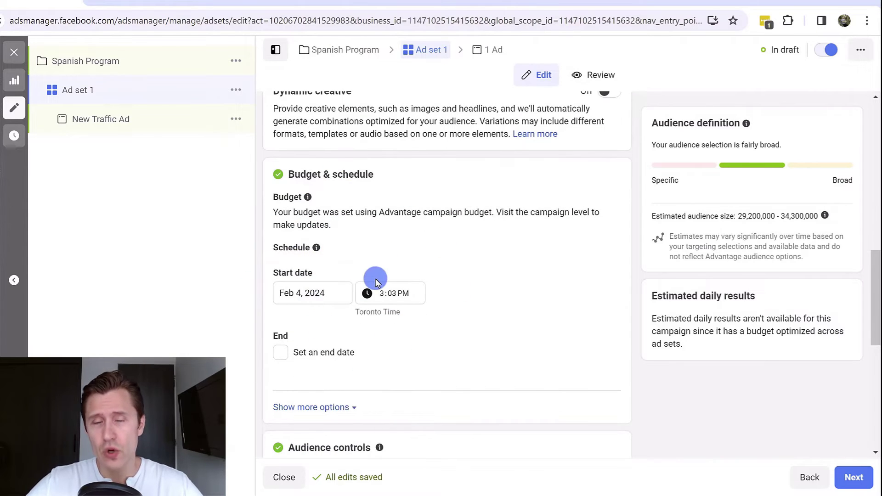
pyautogui.scroll(-4, 376, 281)
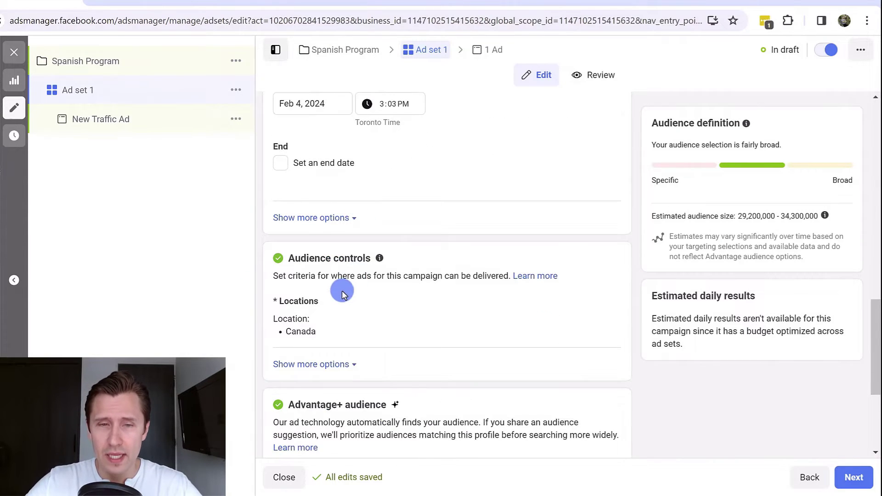
pyautogui.scroll(-1, 341, 294)
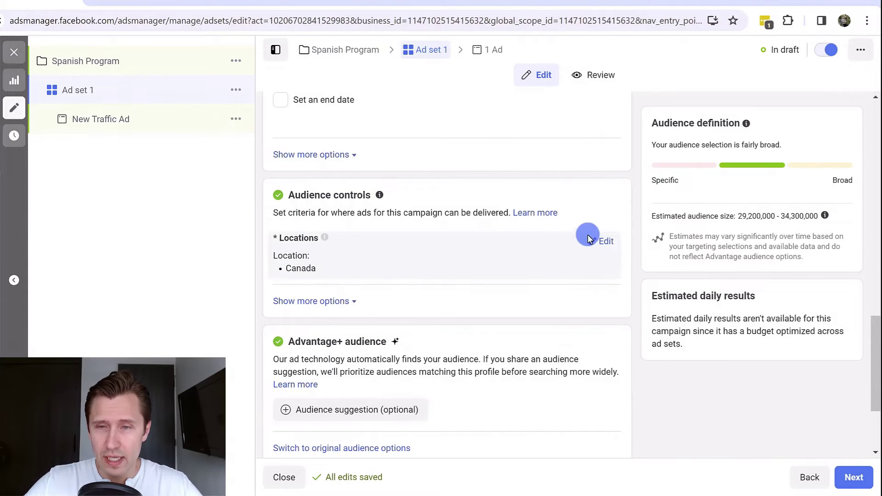
pyautogui.scroll(-2, 366, 257)
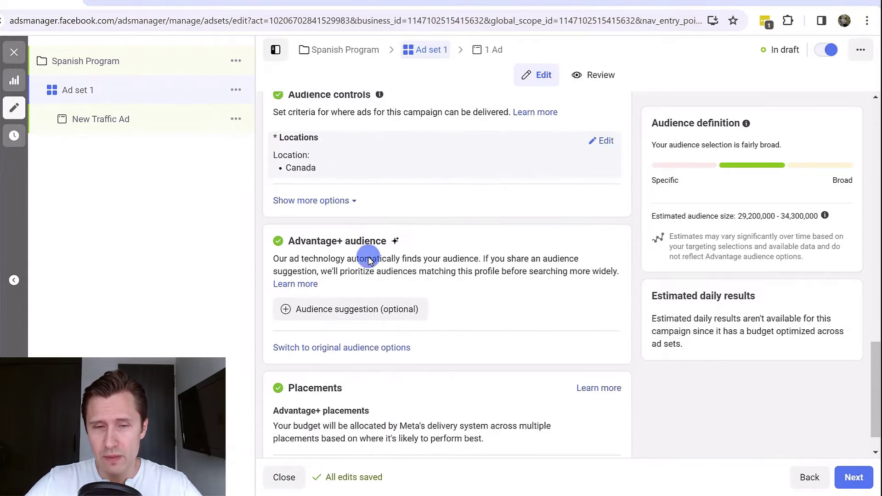
pyautogui.click(335, 286)
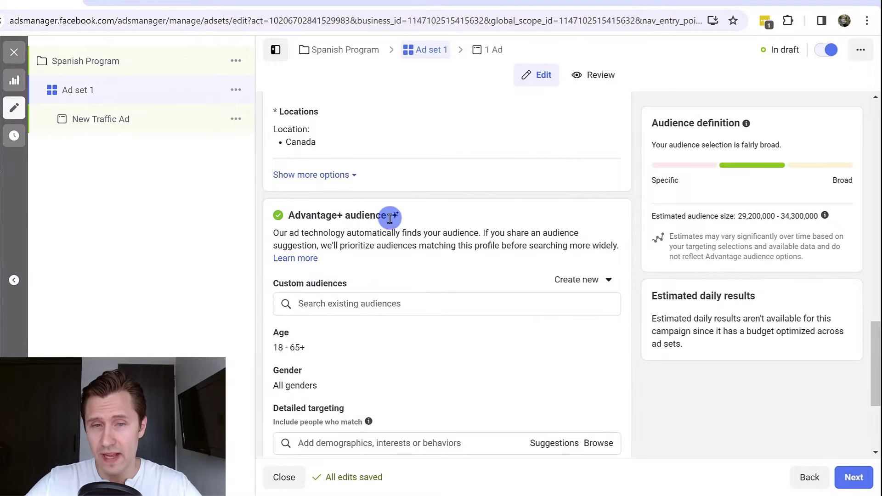
pyautogui.scroll(-1, 390, 218)
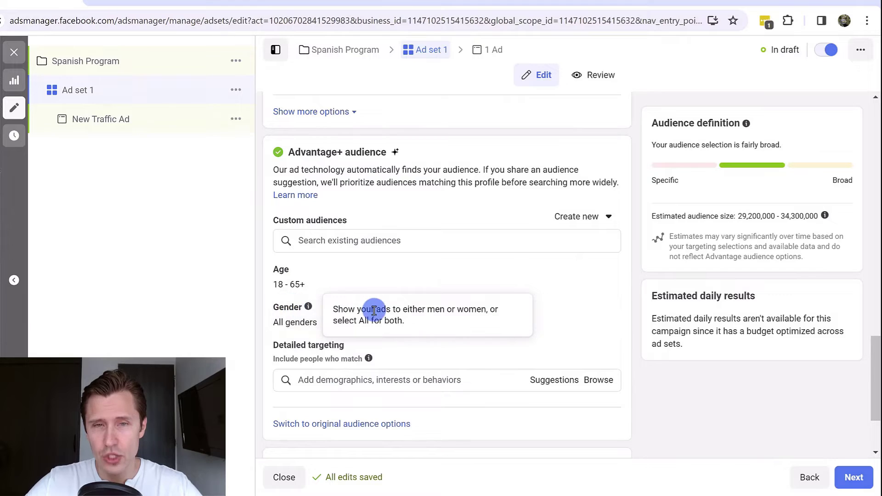
pyautogui.scroll(2, 353, 239)
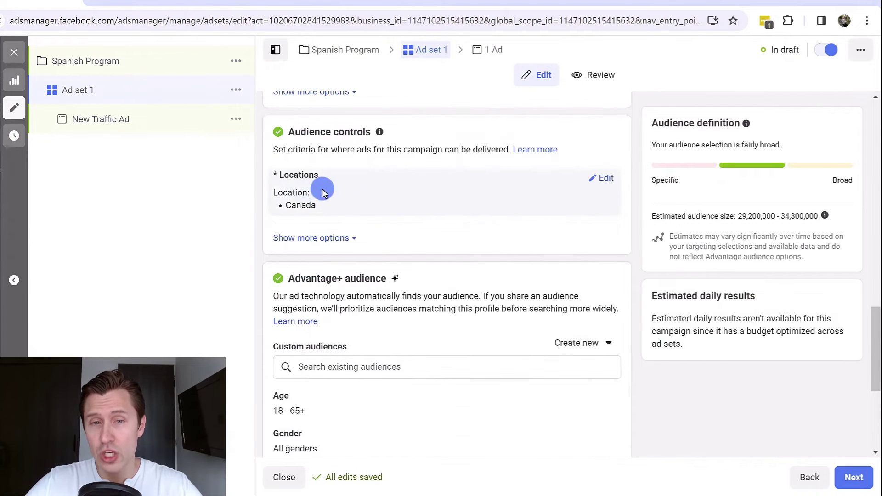
pyautogui.scroll(-2, 368, 274)
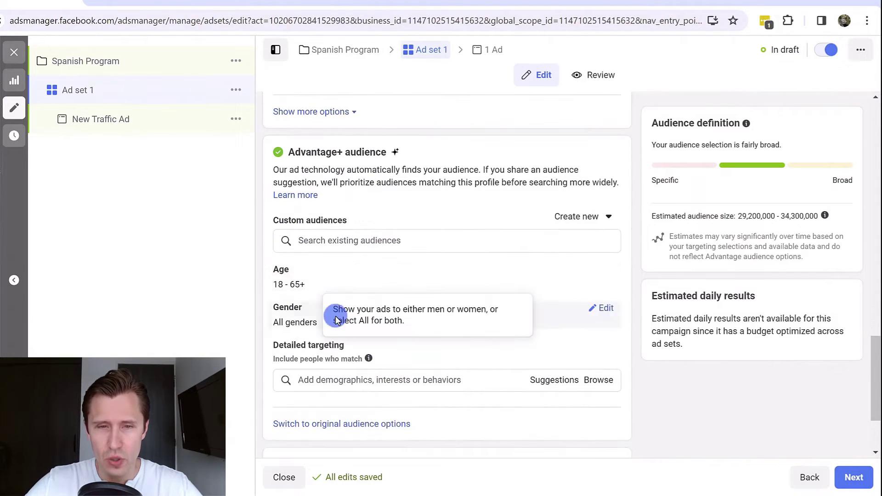
# - Cap the audience's maximum age at 48, show the gender options, and begin detailed targeting
pyautogui.click(608, 274)
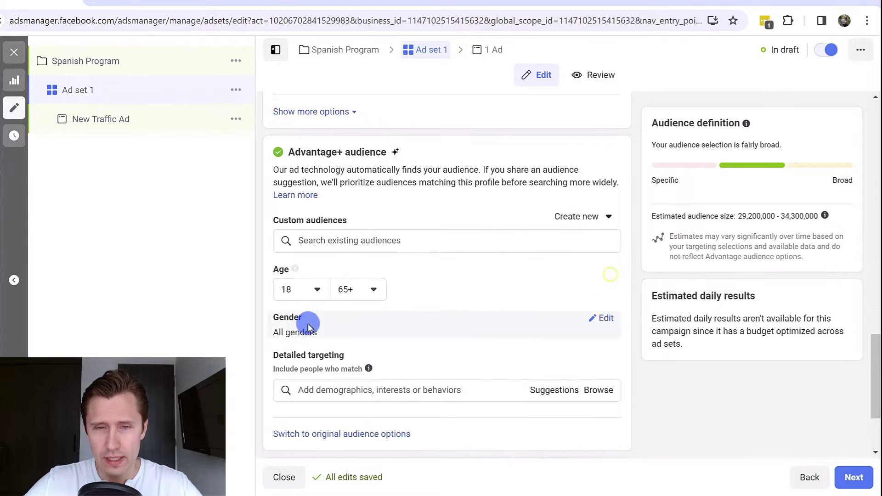
pyautogui.click(375, 285)
pyautogui.scroll(6, 379, 369)
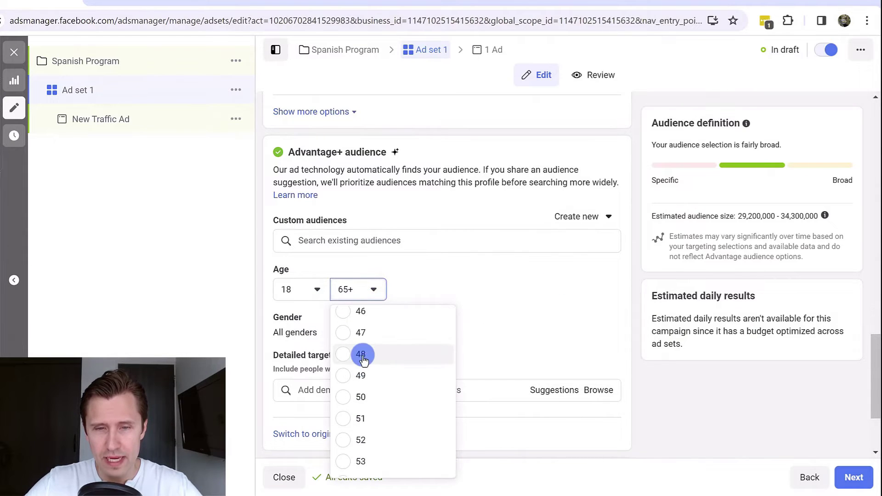
pyautogui.click(360, 354)
pyautogui.click(606, 321)
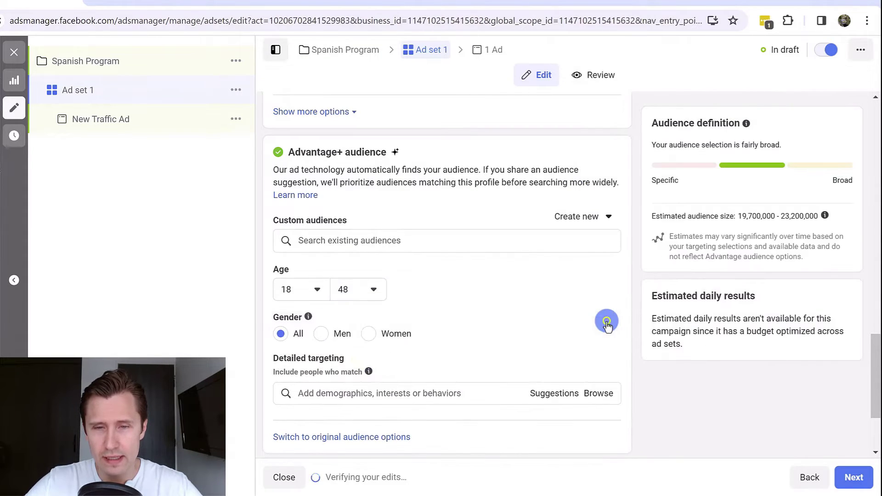
pyautogui.click(391, 394)
pyautogui.scroll(-3, 404, 335)
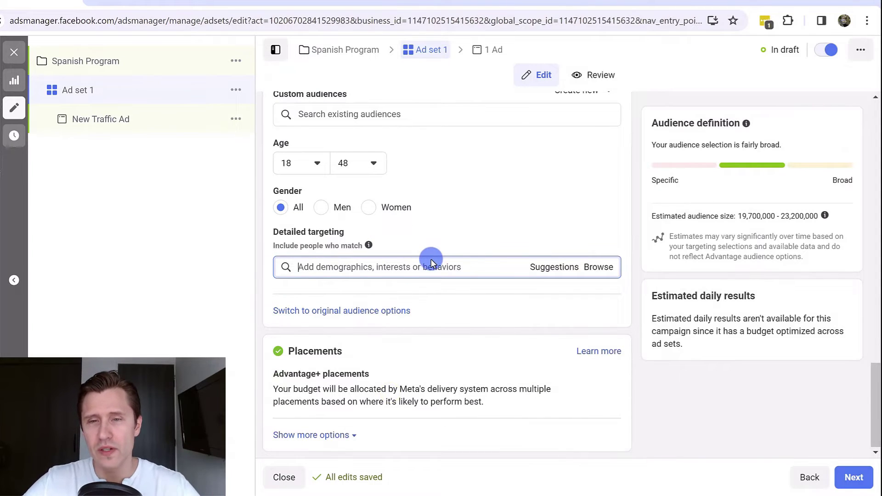
# - Replace the Spanish field-of-study targeting with the Spanish language interest, then add a Define further condition
pyautogui.click(598, 267)
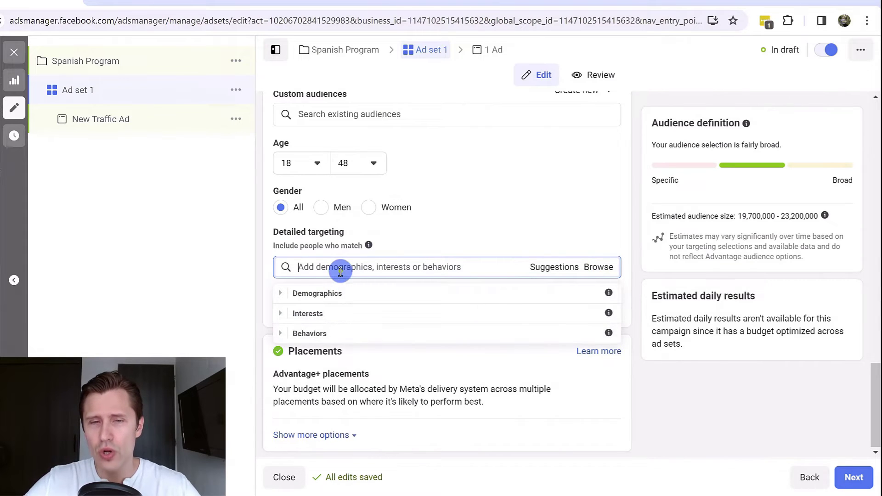
pyautogui.write('spanish')
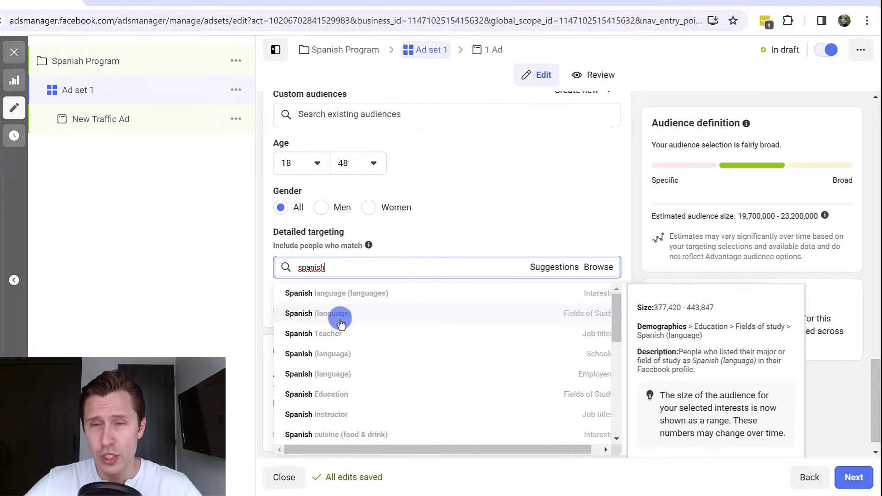
pyautogui.click(489, 317)
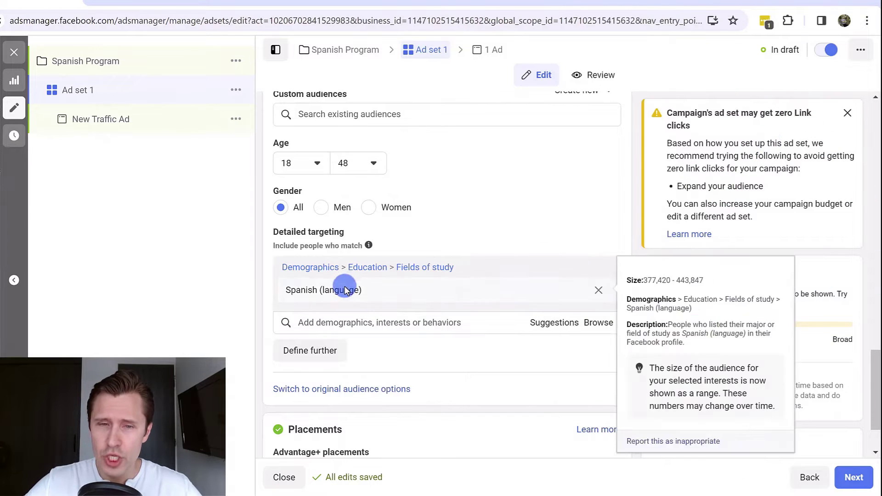
pyautogui.click(599, 291)
pyautogui.click(362, 258)
pyautogui.write('spanish')
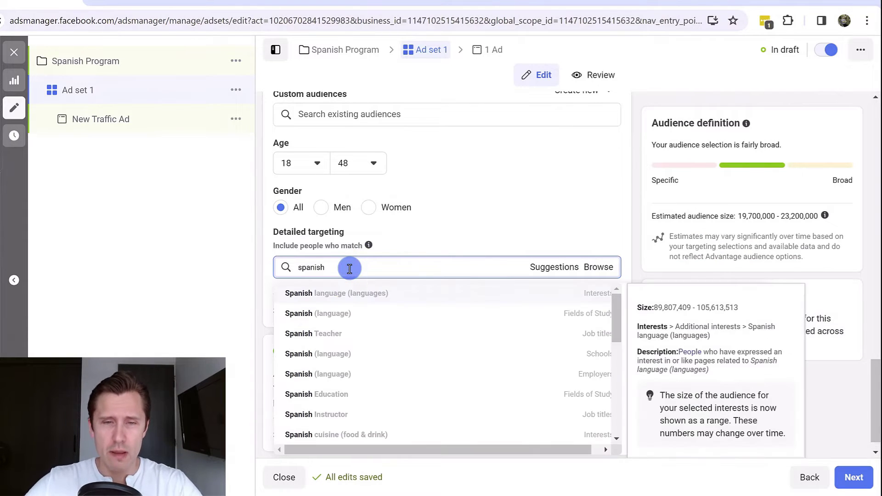
pyautogui.click(391, 295)
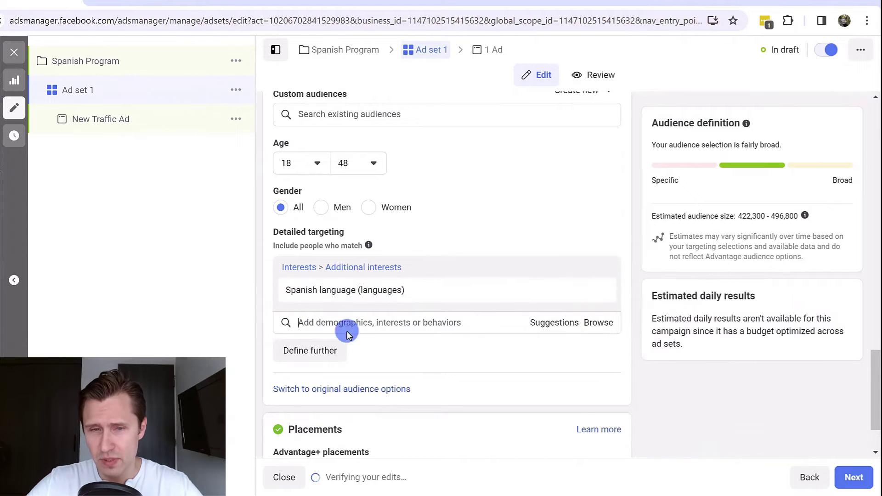
pyautogui.click(310, 350)
pyautogui.scroll(-1, 321, 340)
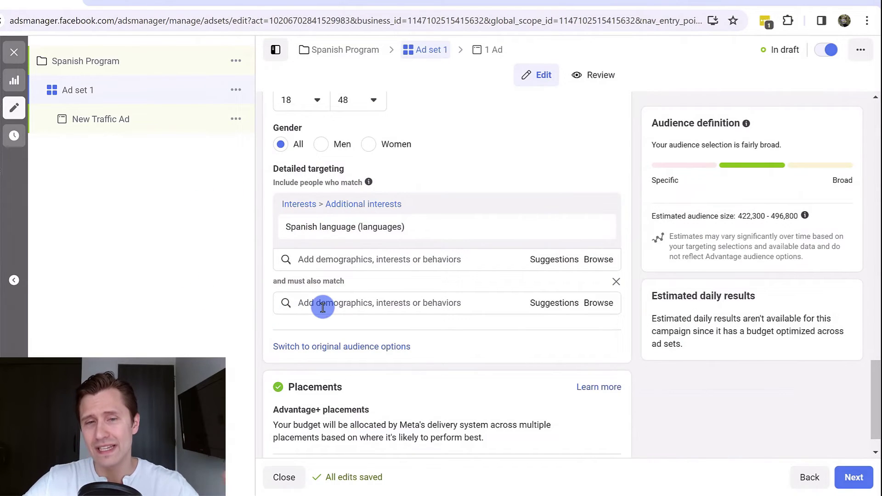
# - Set placements to Manual placements, adjust the platform checkboxes, and continue to the ad
pyautogui.scroll(-1, 395, 244)
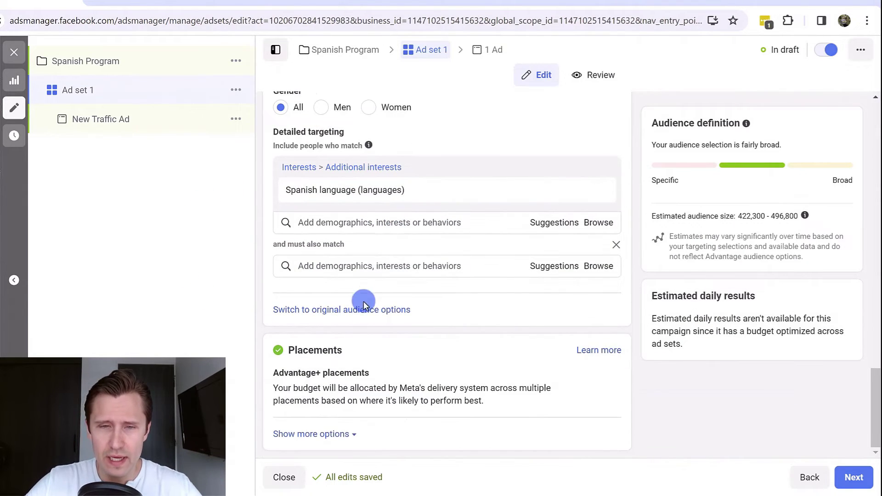
pyautogui.click(602, 377)
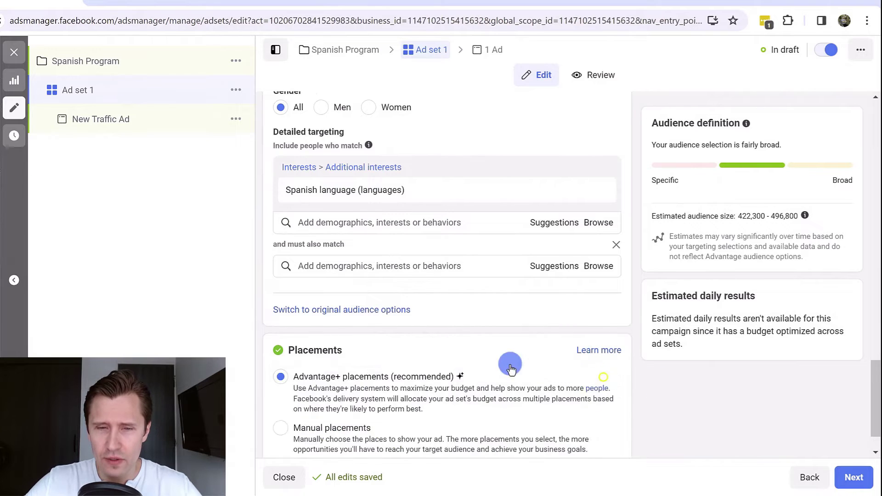
pyautogui.click(323, 390)
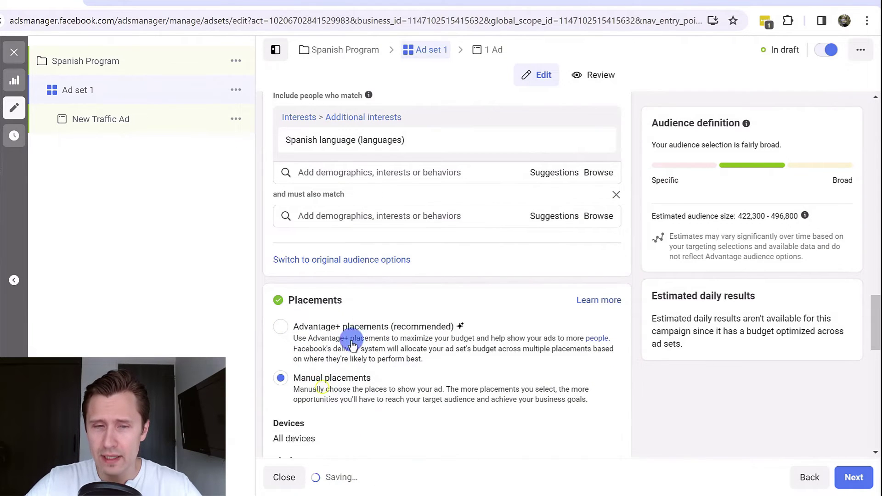
pyautogui.scroll(-5, 360, 288)
pyautogui.click(313, 230)
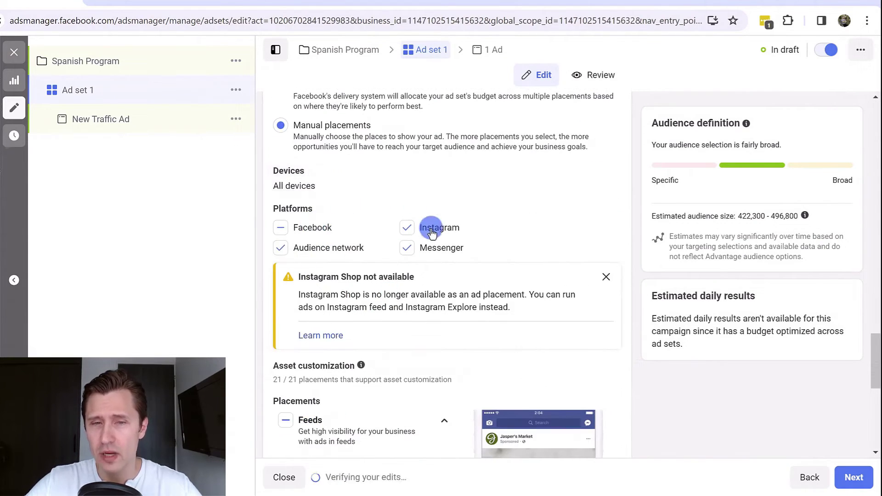
pyautogui.scroll(-8, 442, 259)
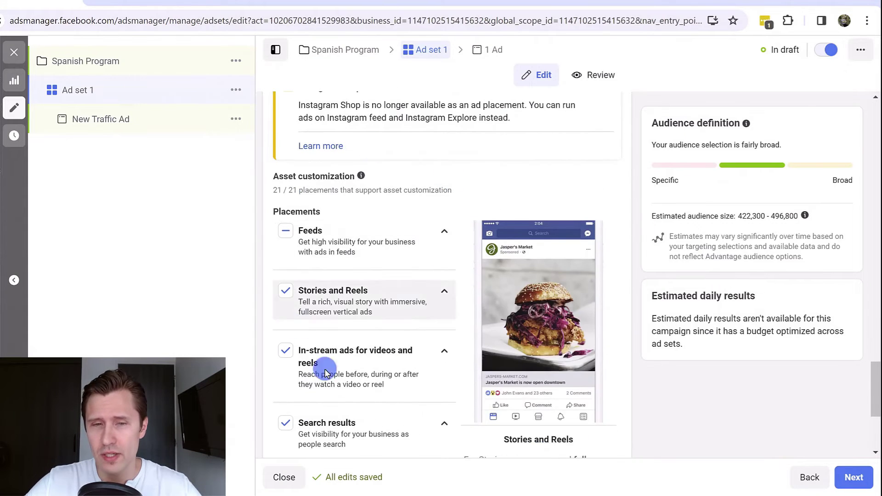
pyautogui.click(855, 476)
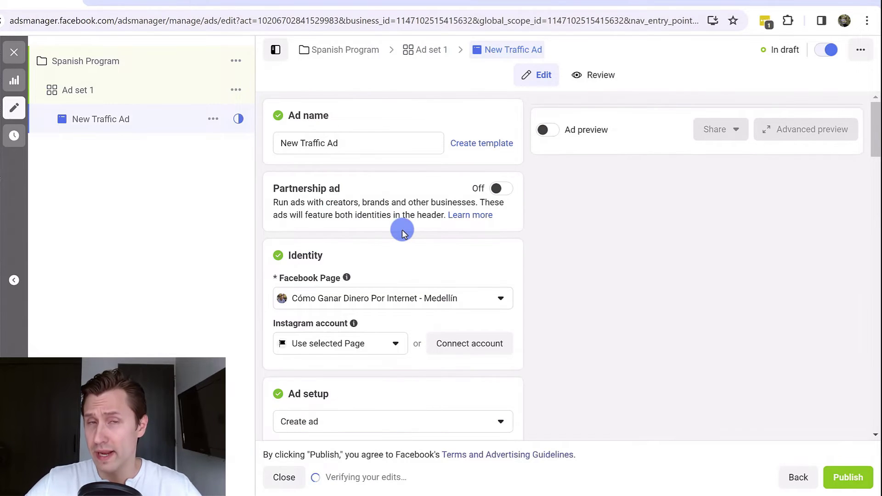
# - Dismiss the recommendations panel and bring up the Add media options in Ad creative
pyautogui.scroll(-1, 402, 234)
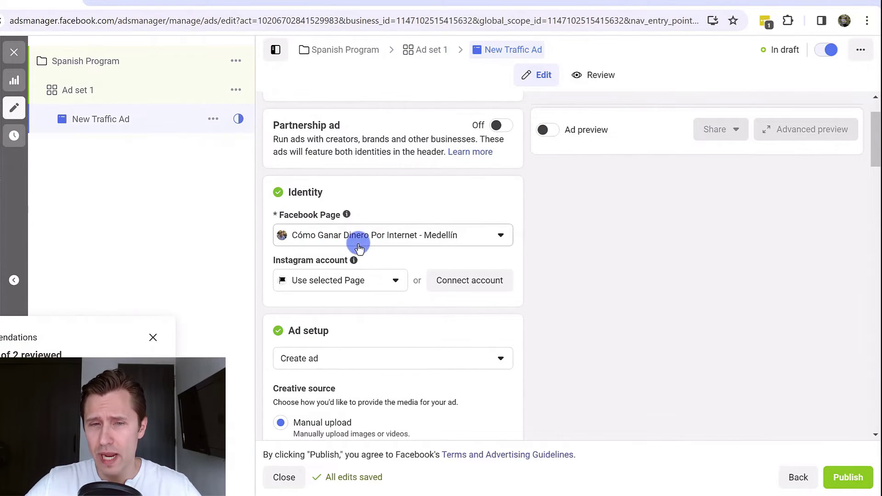
pyautogui.click(152, 340)
pyautogui.scroll(-3, 350, 260)
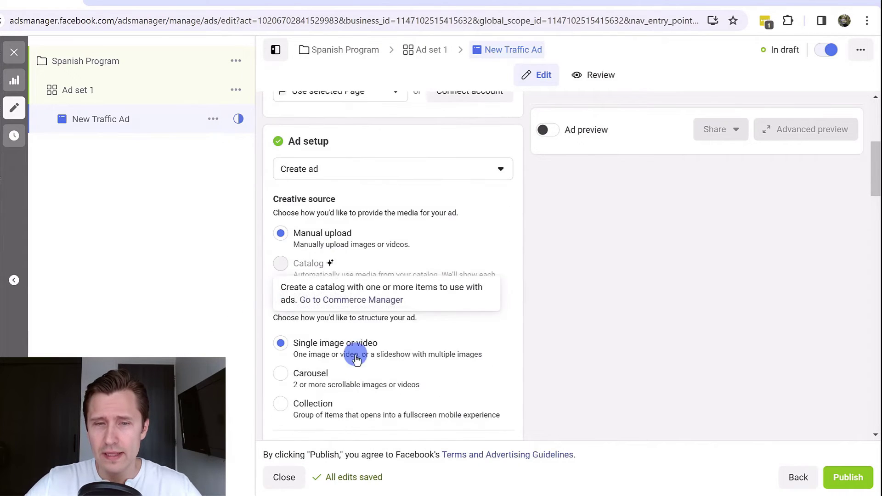
pyautogui.scroll(-2, 367, 347)
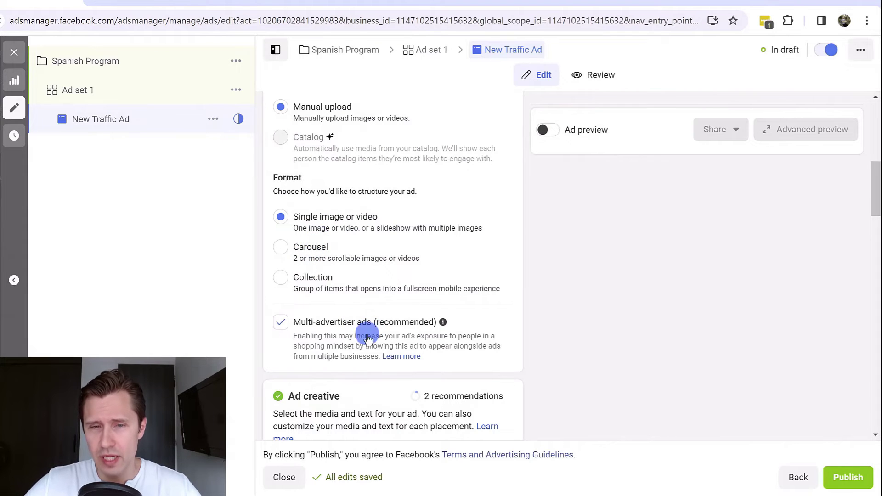
pyautogui.scroll(-3, 354, 299)
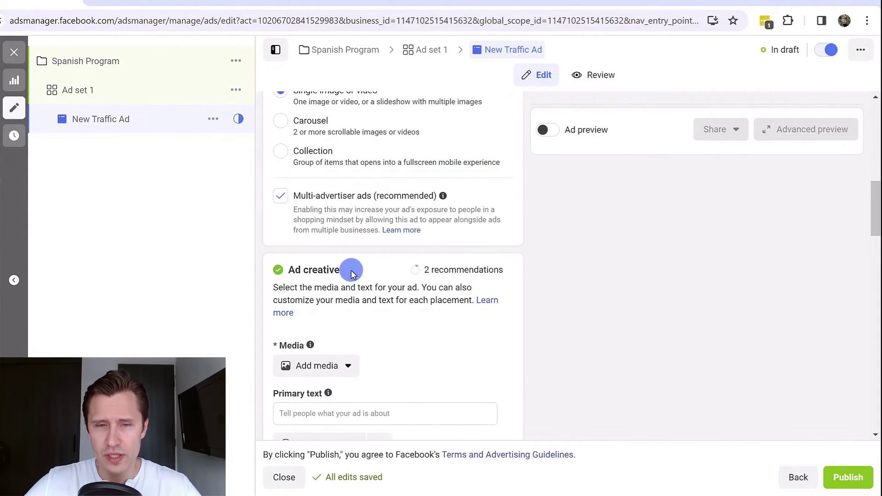
pyautogui.scroll(-1, 359, 289)
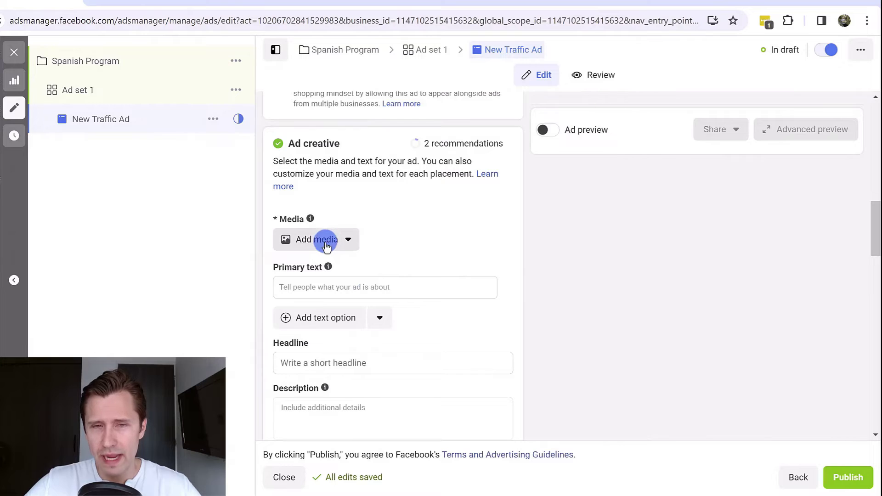
pyautogui.click(325, 244)
# - Use the pexels-buro photo of three people on steps as the ad image, keeping original crops
pyautogui.click(307, 271)
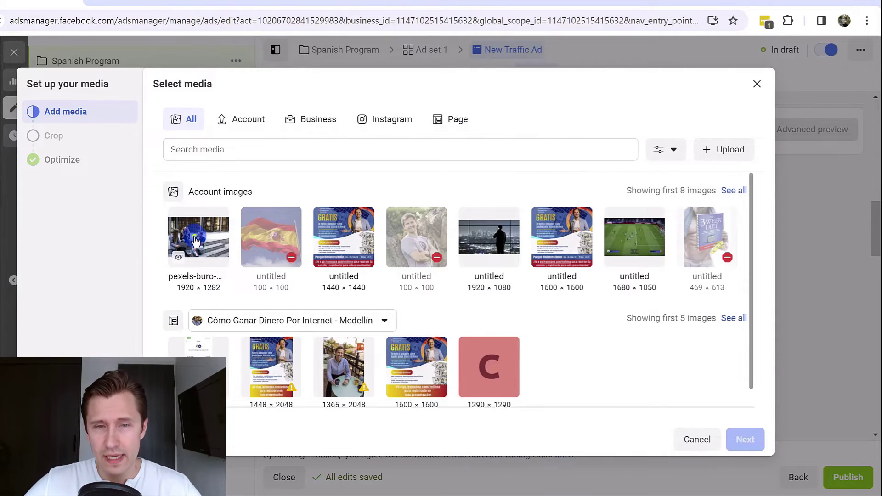
pyautogui.click(195, 239)
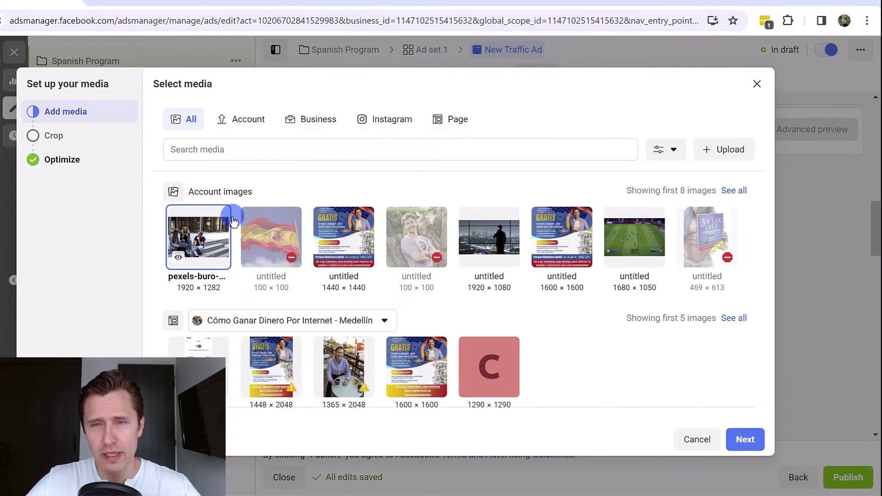
pyautogui.click(744, 438)
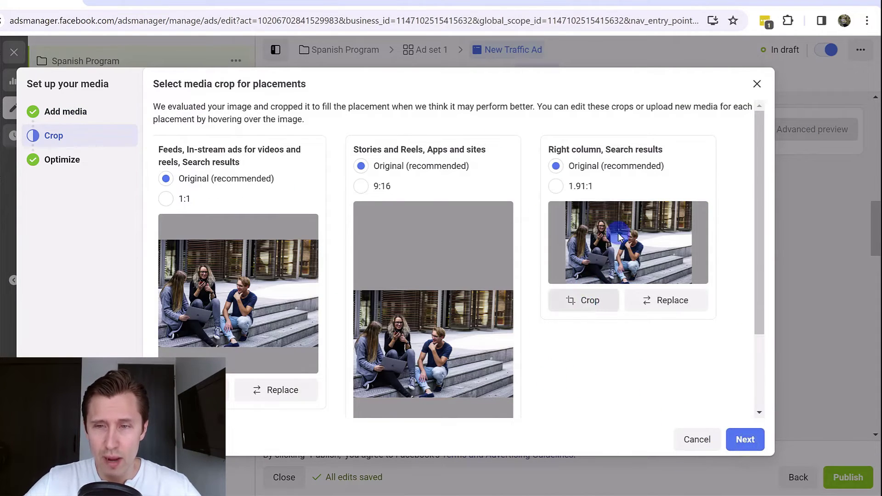
pyautogui.click(741, 444)
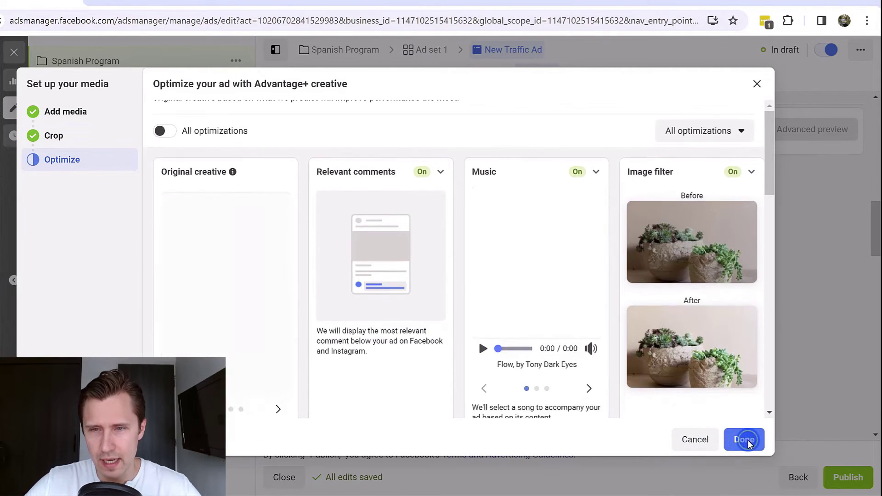
# - Apply the image and fill Primary text, Headline and Description with placeholders 'a', 'b' and 'c'
pyautogui.click(748, 440)
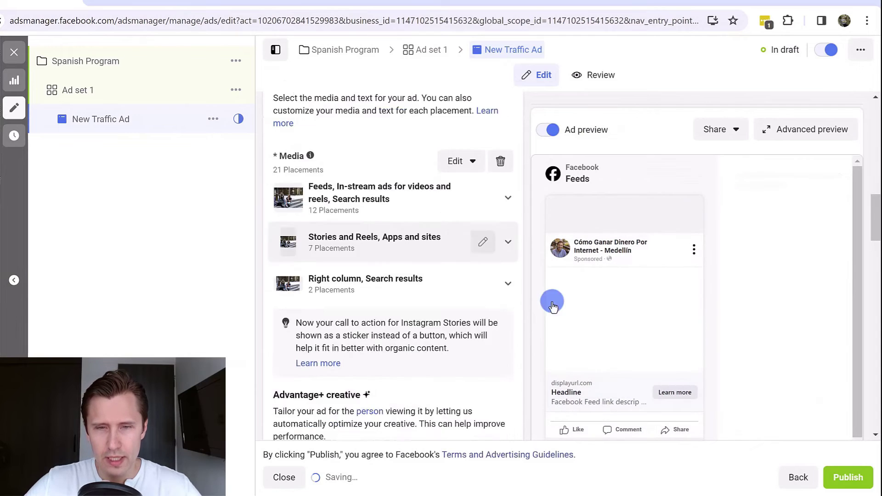
pyautogui.scroll(-7, 527, 317)
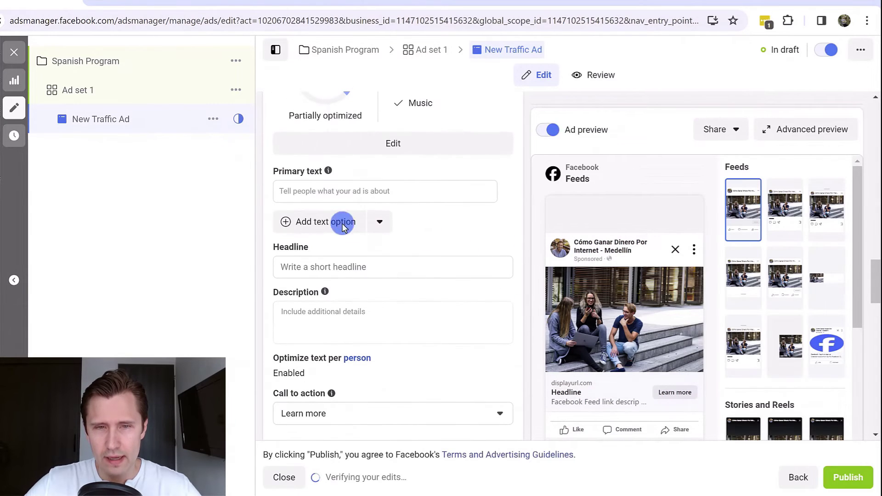
pyautogui.click(334, 192)
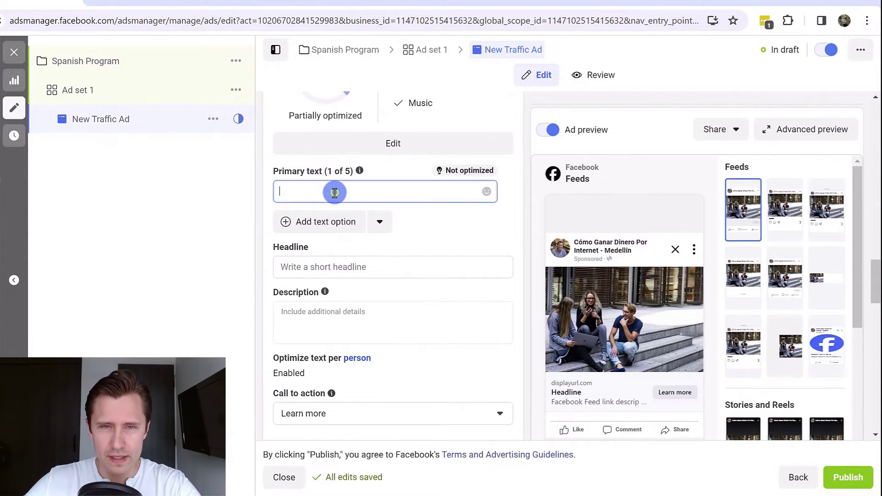
pyautogui.write('a')
pyautogui.click(298, 267)
pyautogui.write('b')
pyautogui.click(298, 340)
pyautogui.write('c')
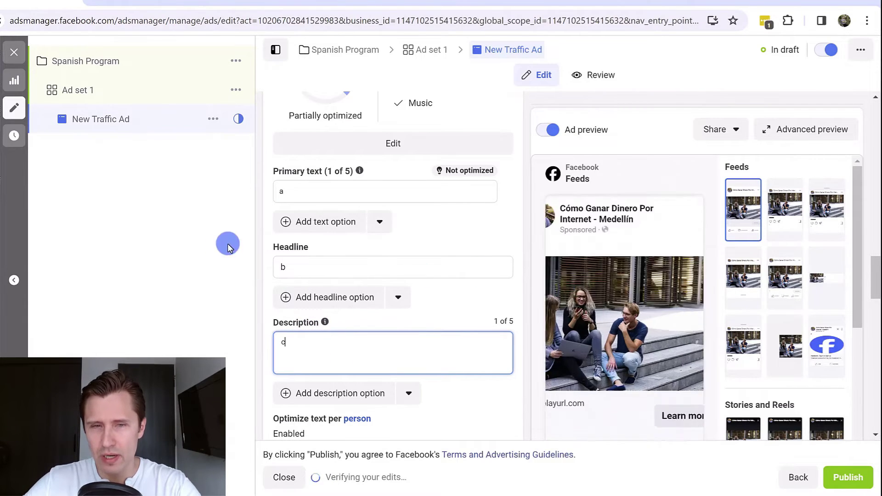
# - Change primary text to 'Hey! Want to learn spanish? Check out our program' and add two suggested variations
pyautogui.moveTo(299, 192); pyautogui.dragTo(270, 193)
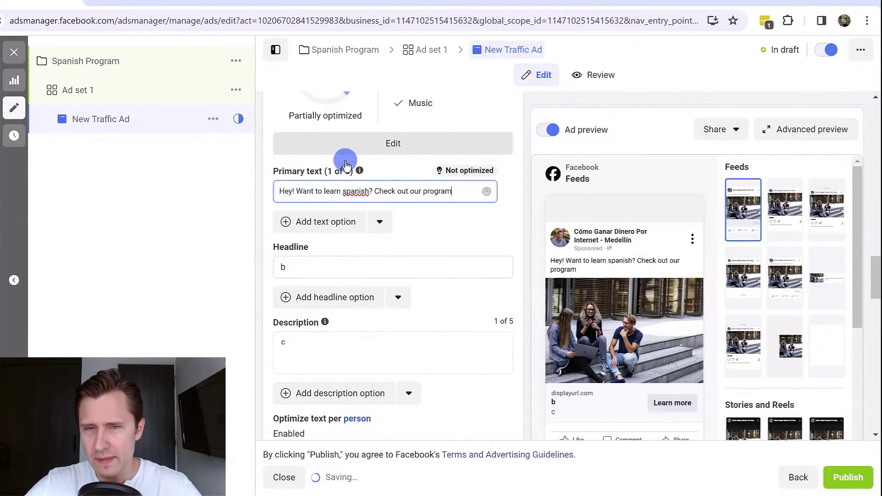
pyautogui.click(474, 226)
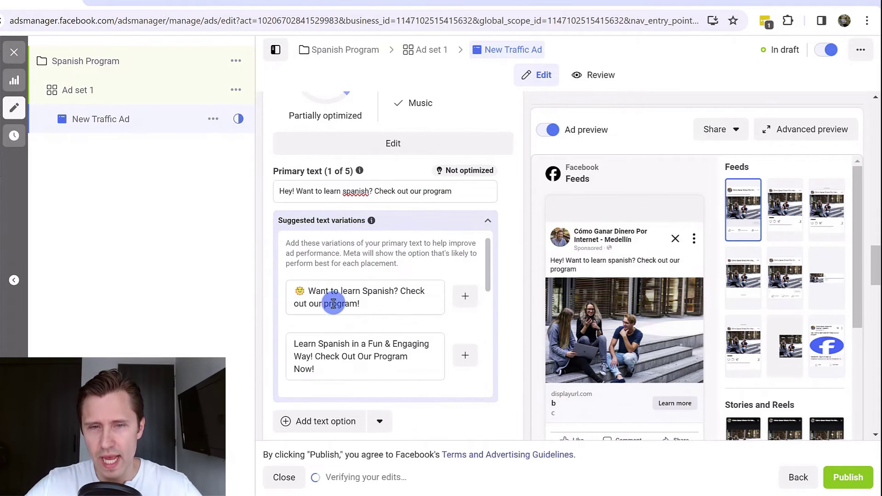
pyautogui.click(459, 293)
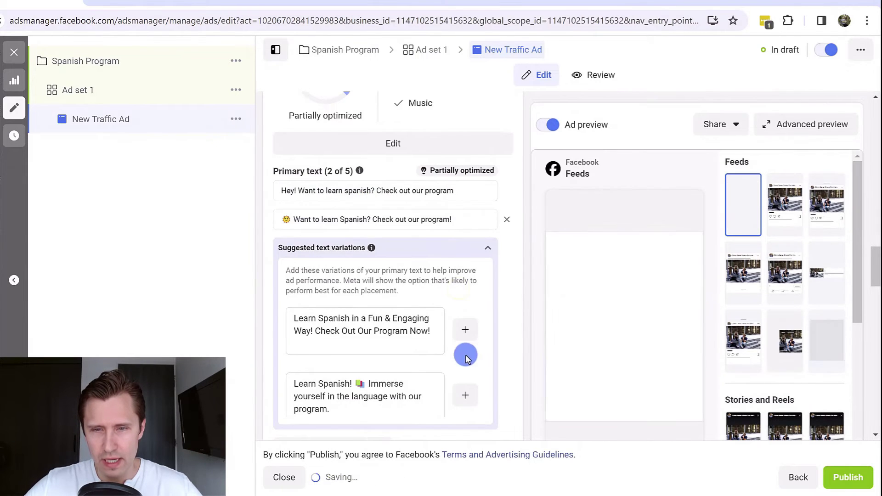
pyautogui.click(464, 333)
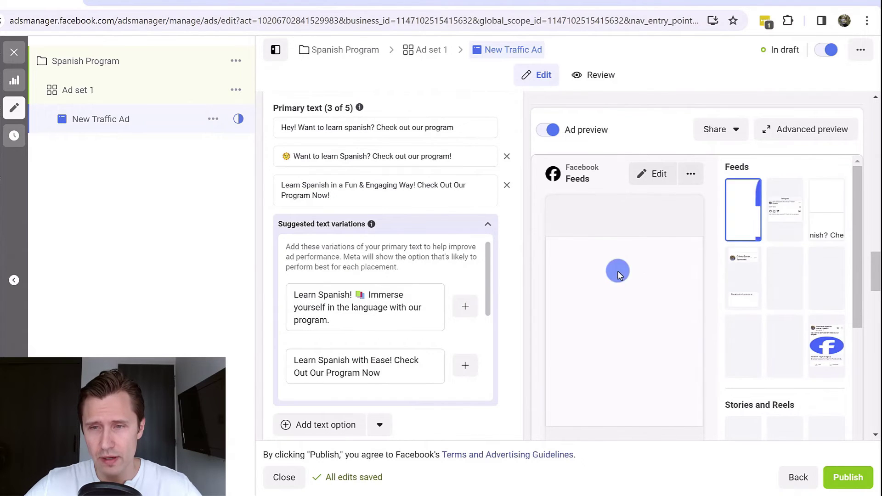
pyautogui.scroll(-5, 500, 287)
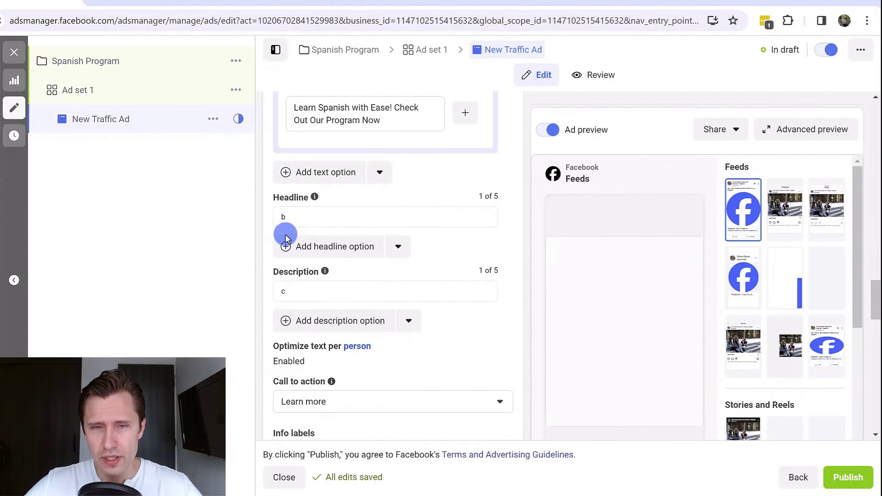
# - Set headline 'Learn Spanish With Our Program' and description 'We teach you spanish with only 138 words'
pyautogui.doubleClick(281, 216)
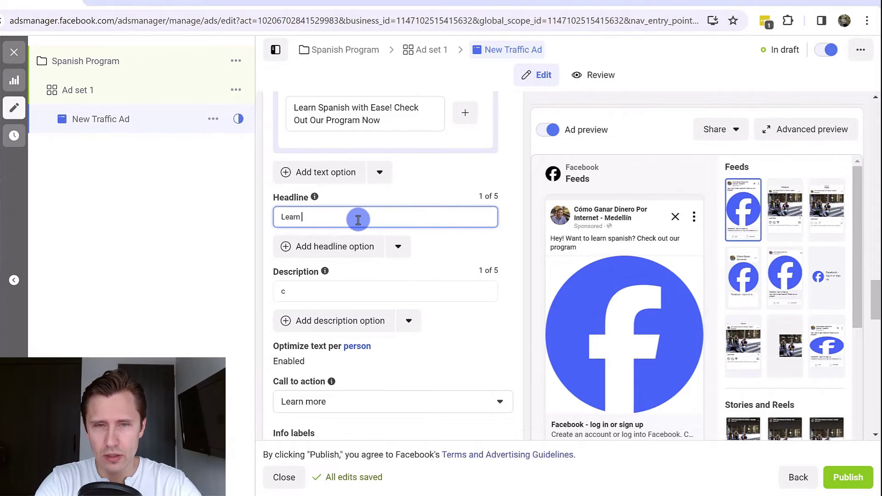
pyautogui.write('Learn Spanish With Our Program')
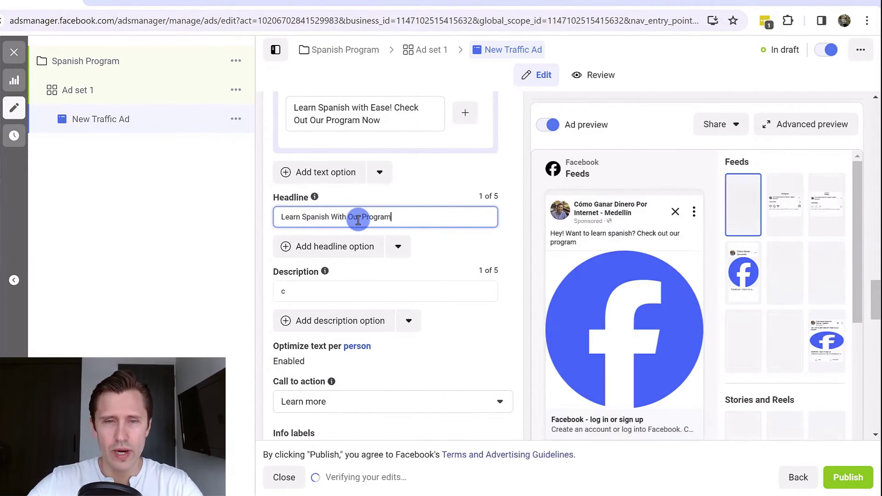
pyautogui.click(286, 294)
pyautogui.scroll(-1, 510, 374)
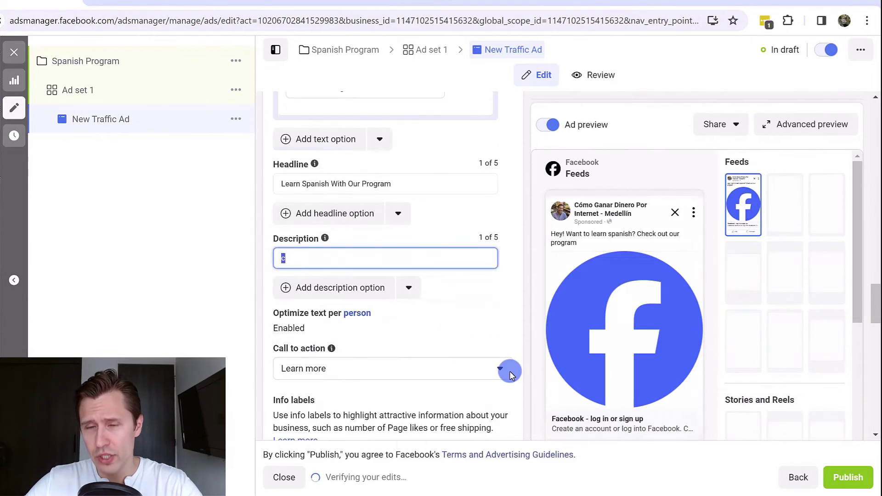
pyautogui.scroll(-1, 510, 374)
pyautogui.scroll(-2, 501, 233)
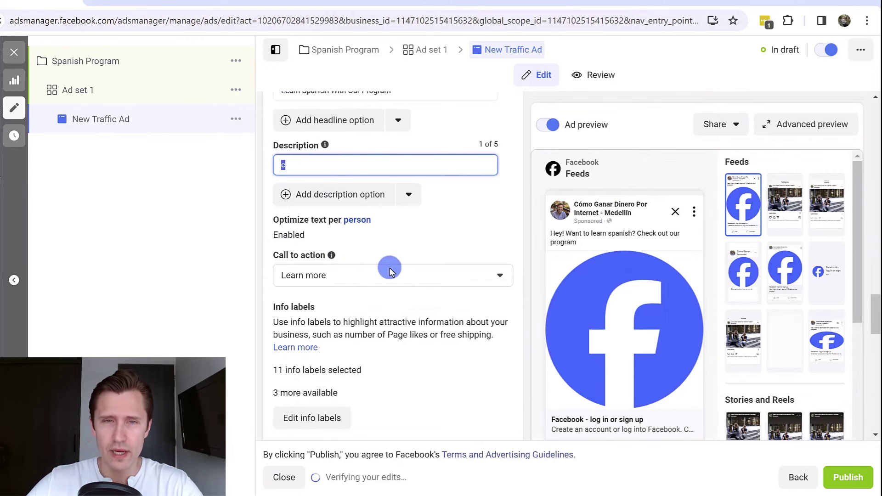
pyautogui.scroll(2, 390, 269)
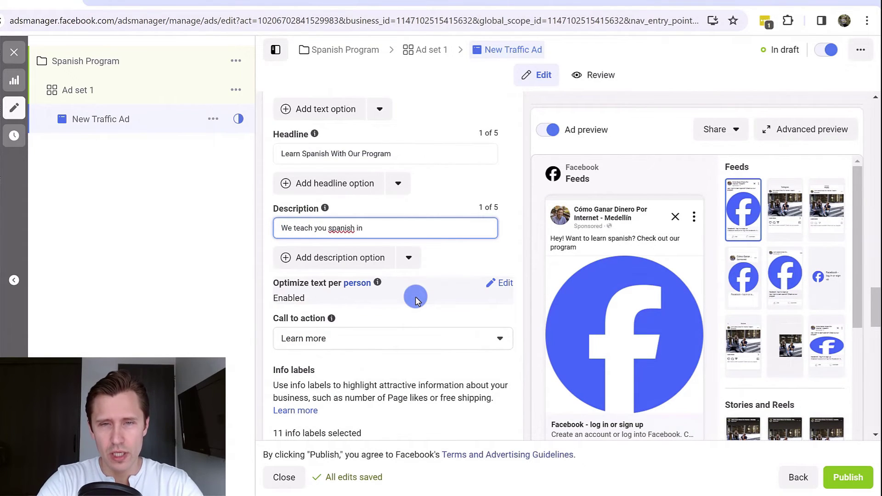
pyautogui.press('BackSpace')
pyautogui.press('BackSpace')
pyautogui.write('with only ')
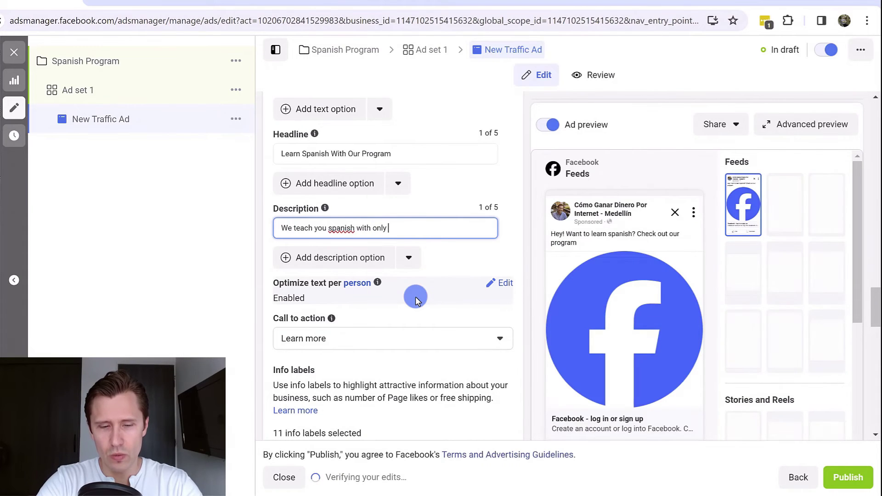
pyautogui.write('138 words')
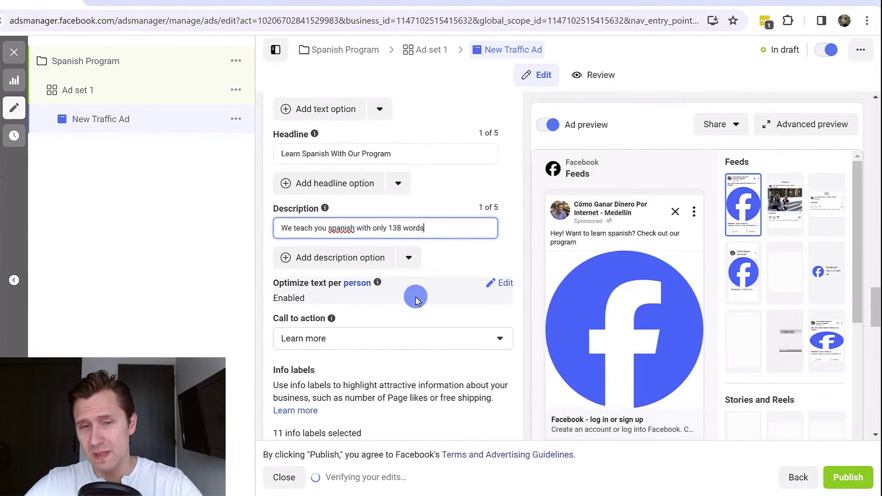
pyautogui.scroll(-8, 420, 304)
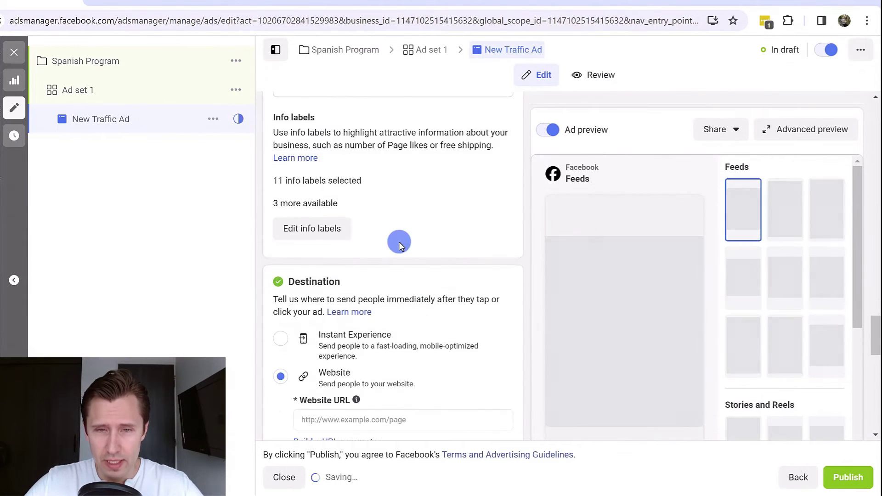
pyautogui.scroll(-1, 398, 246)
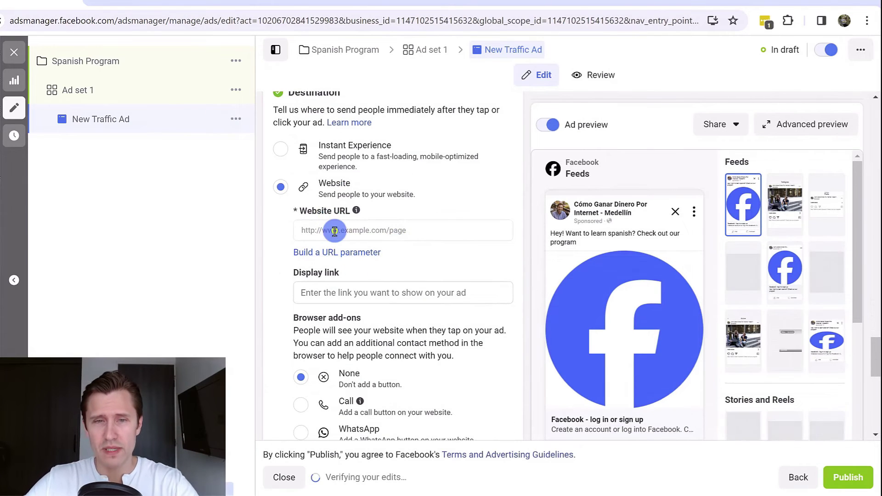
pyautogui.click(334, 231)
pyautogui.write('https://www.synergyspanish.com')
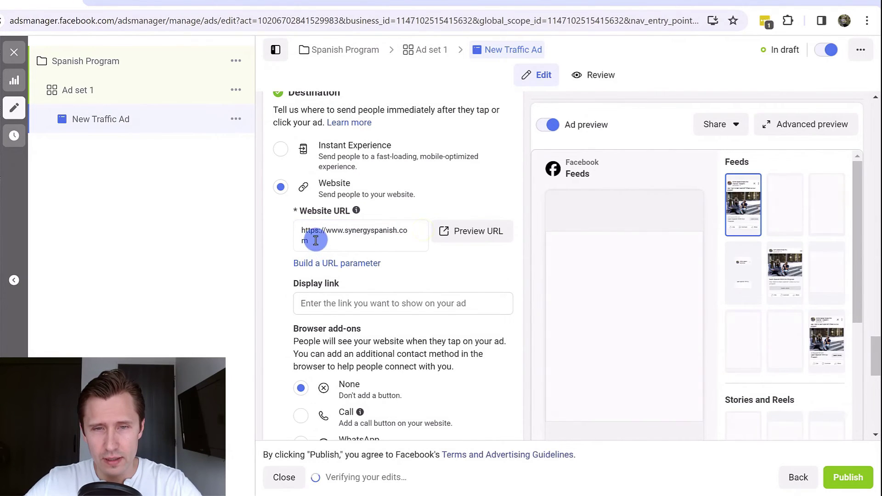
pyautogui.doubleClick(315, 241)
pyautogui.hotkey('ctrl', 'c')
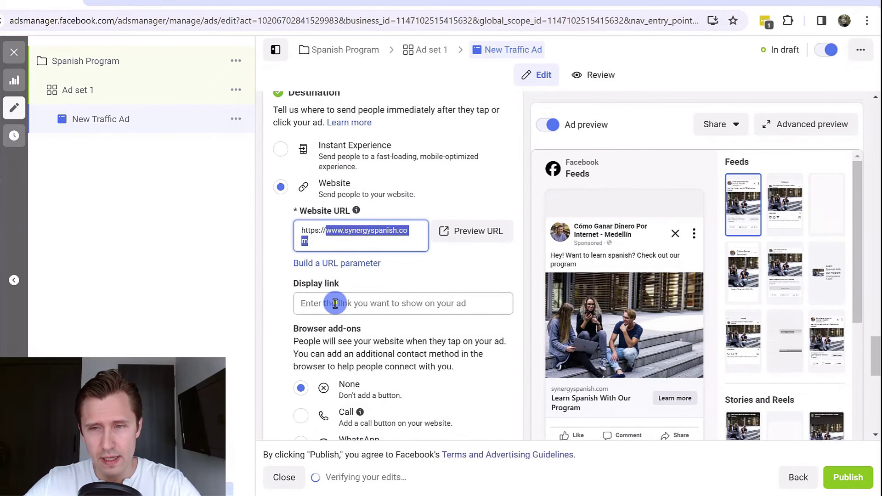
pyautogui.click(335, 303)
pyautogui.hotkey('ctrl', 'v')
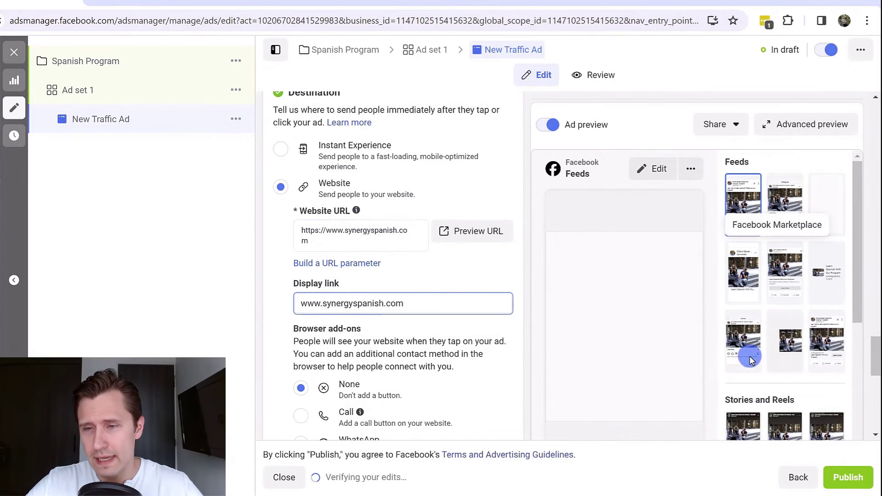
# - Turn the Languages translation option on and then back off
pyautogui.scroll(-1, 753, 352)
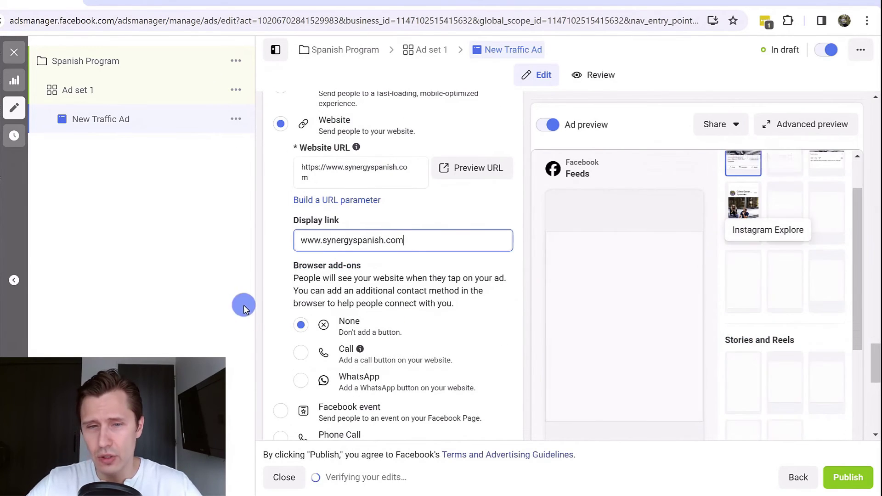
pyautogui.scroll(-1, 305, 330)
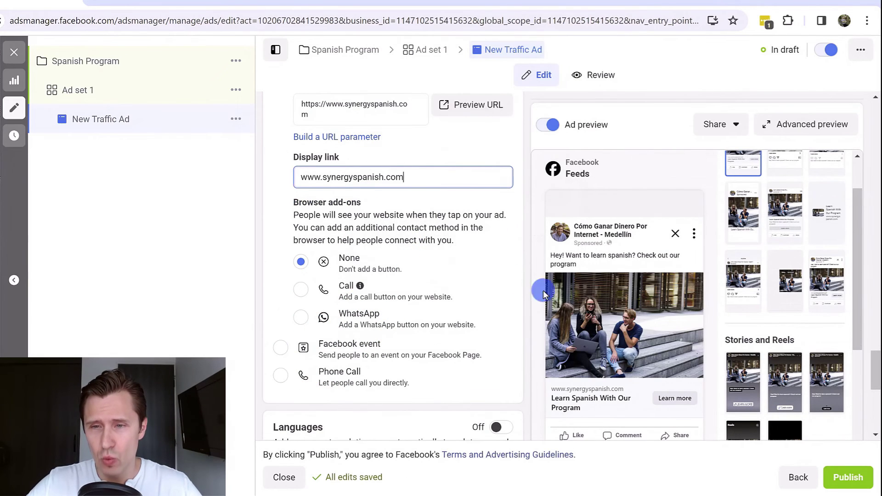
pyautogui.scroll(-3, 448, 334)
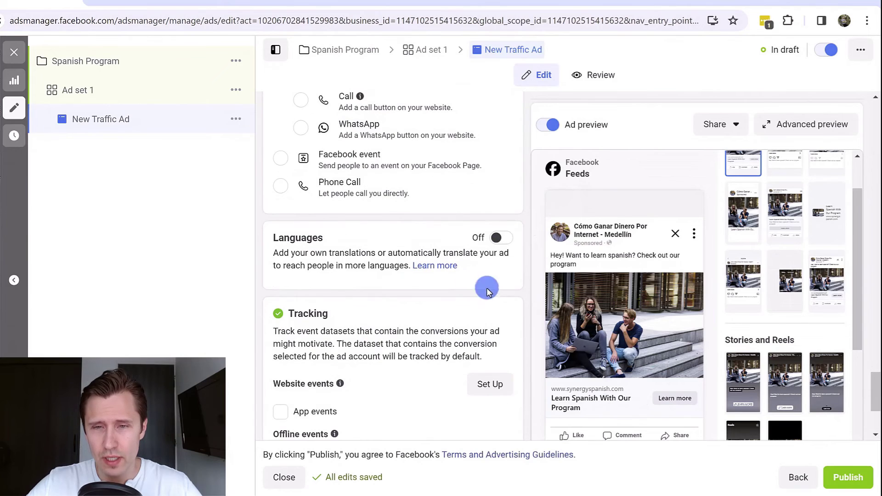
pyautogui.click(504, 239)
pyautogui.click(501, 239)
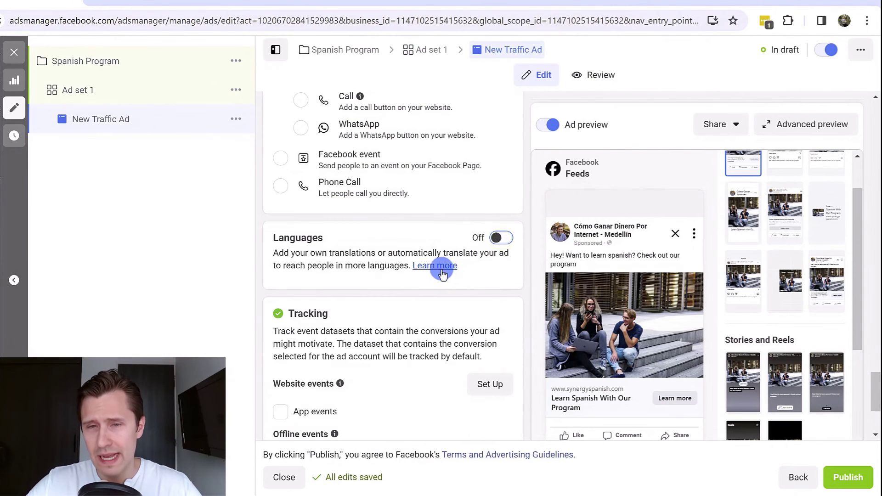
pyautogui.scroll(-4, 442, 274)
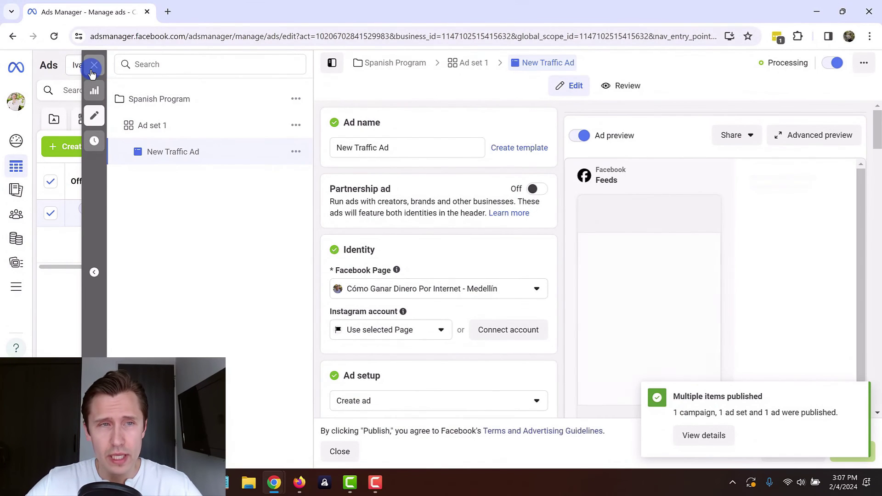
# - Publish the draft campaign, ad set and ad, then switch the Spanish Program campaign off
pyautogui.click(93, 68)
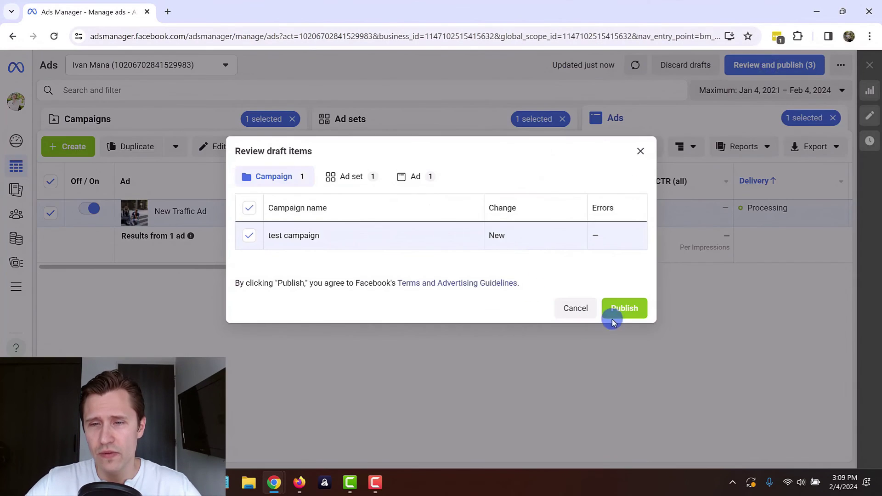
pyautogui.click(624, 306)
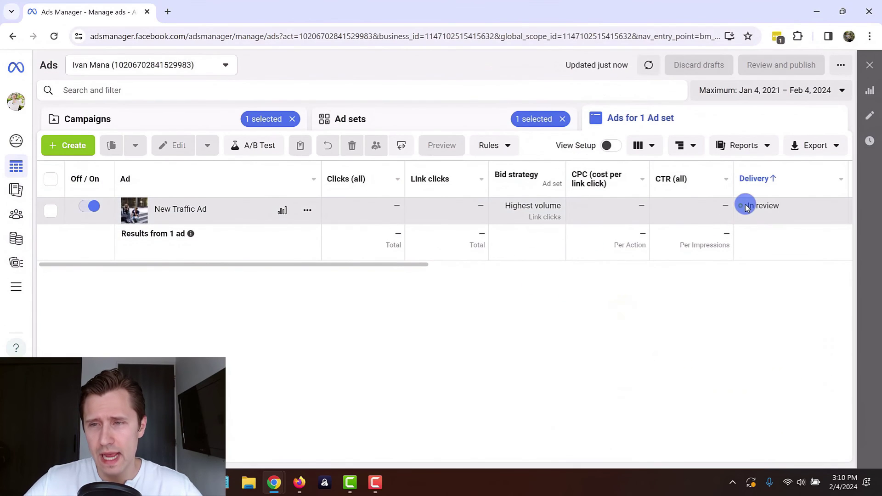
pyautogui.click(158, 117)
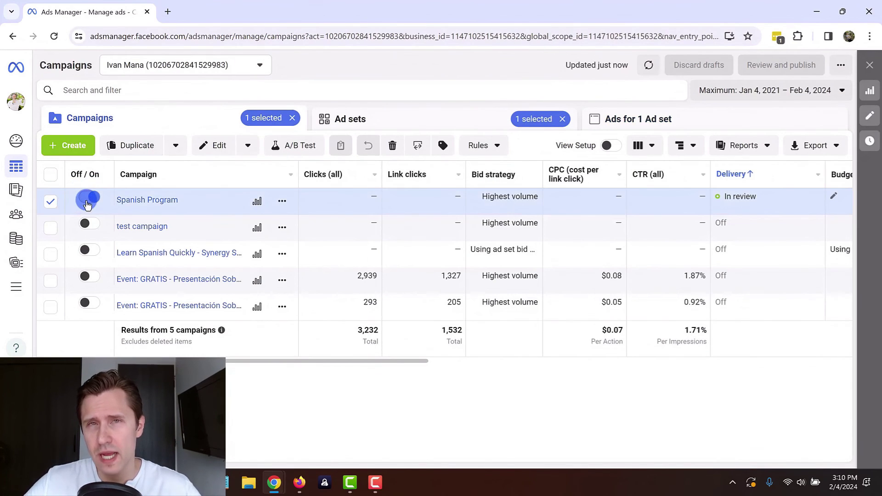
pyautogui.click(87, 202)
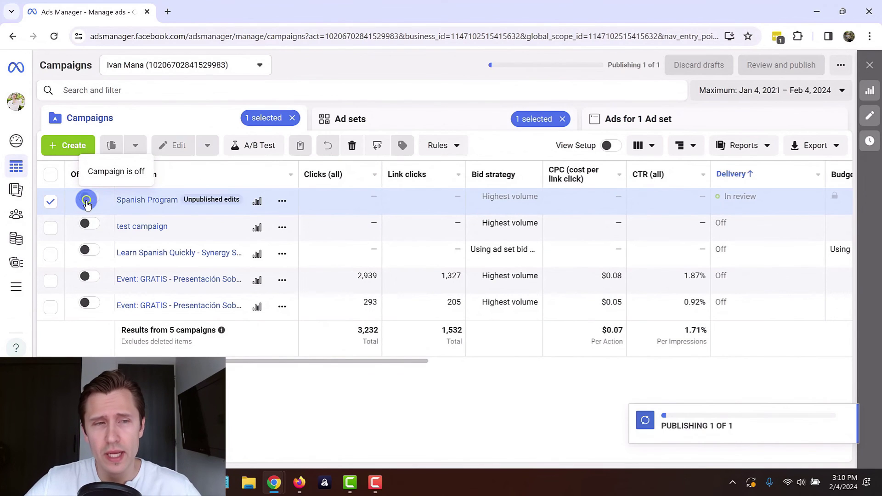
# - Load ivanmana.com in a new browser tab
pyautogui.click(173, 16)
pyautogui.write('ivanmana.c')
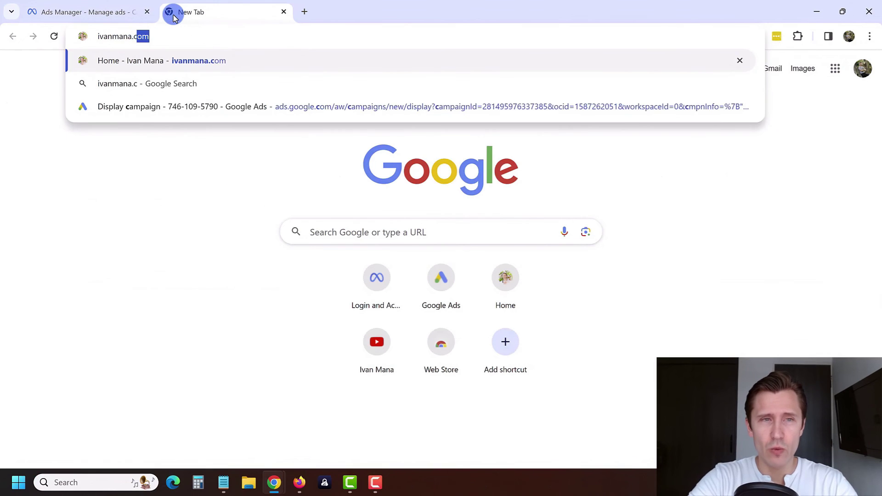
pyautogui.write('om')
pyautogui.press('Return')
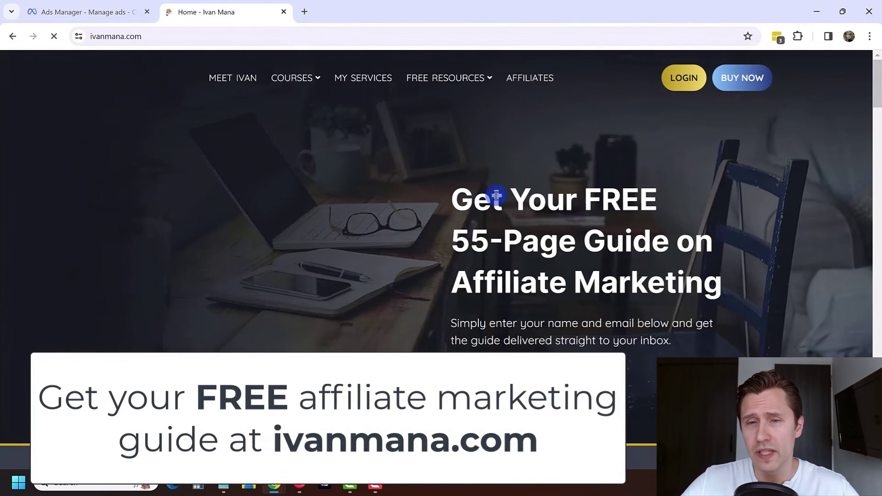
pyautogui.moveTo(342, 77)
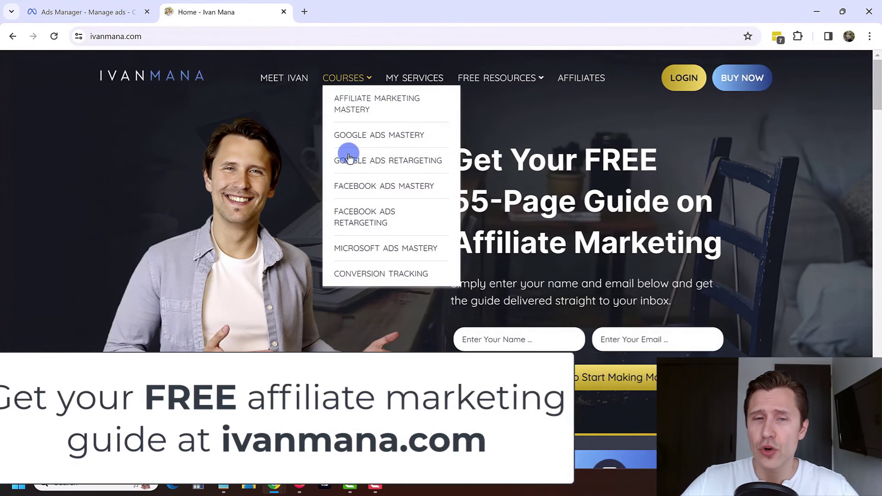